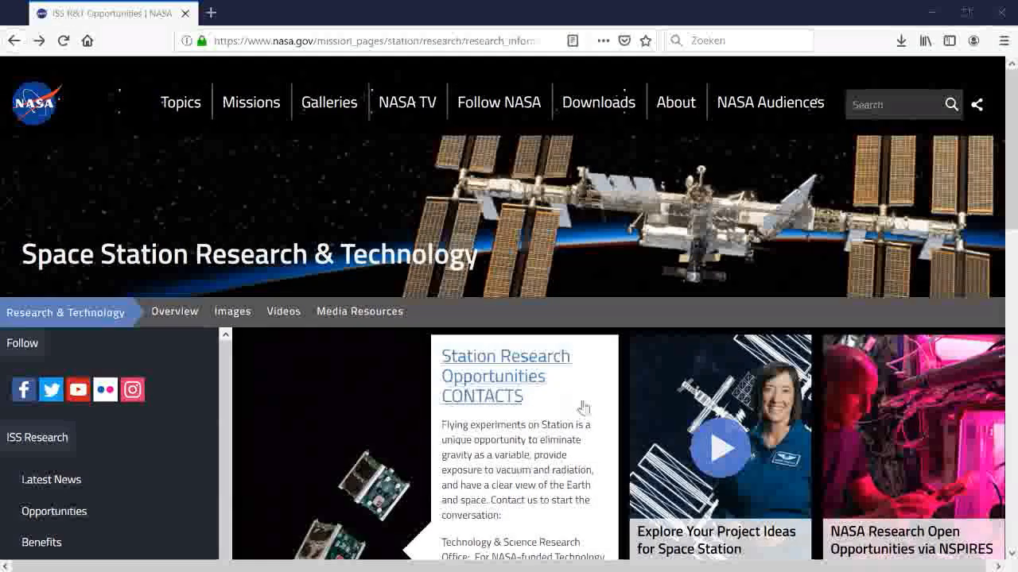
Step: Scroll down the NASA research page and open the 'How to Get Your Research Onto Space Station' PDF
{"action": "scroll", "coordinate": [559, 357], "scroll_direction": "down", "scroll_amount": 2}
{"action": "scroll", "coordinate": [558, 357], "scroll_direction": "down", "scroll_amount": 2}
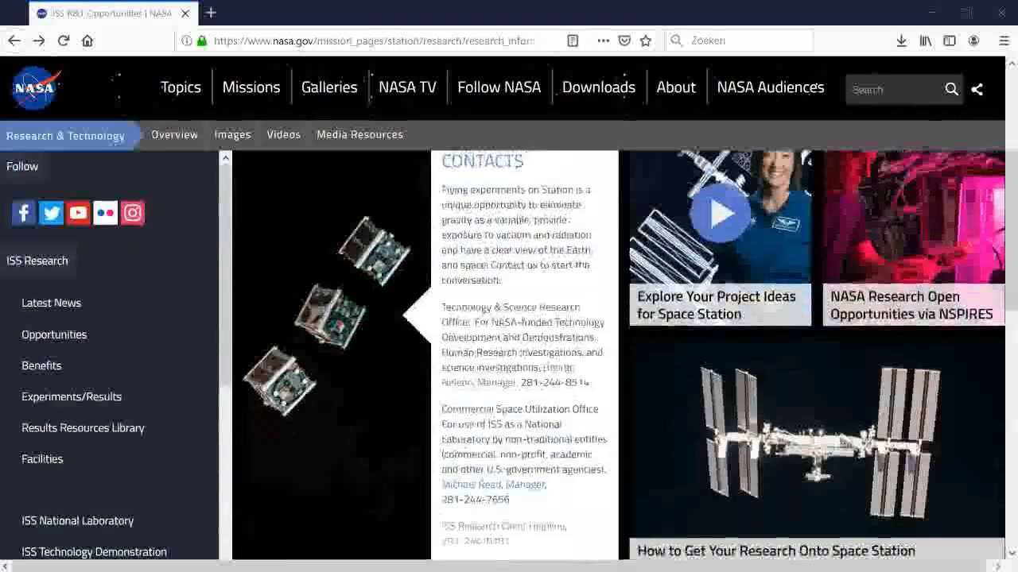
{"action": "scroll", "coordinate": [558, 357], "scroll_direction": "down", "scroll_amount": 2}
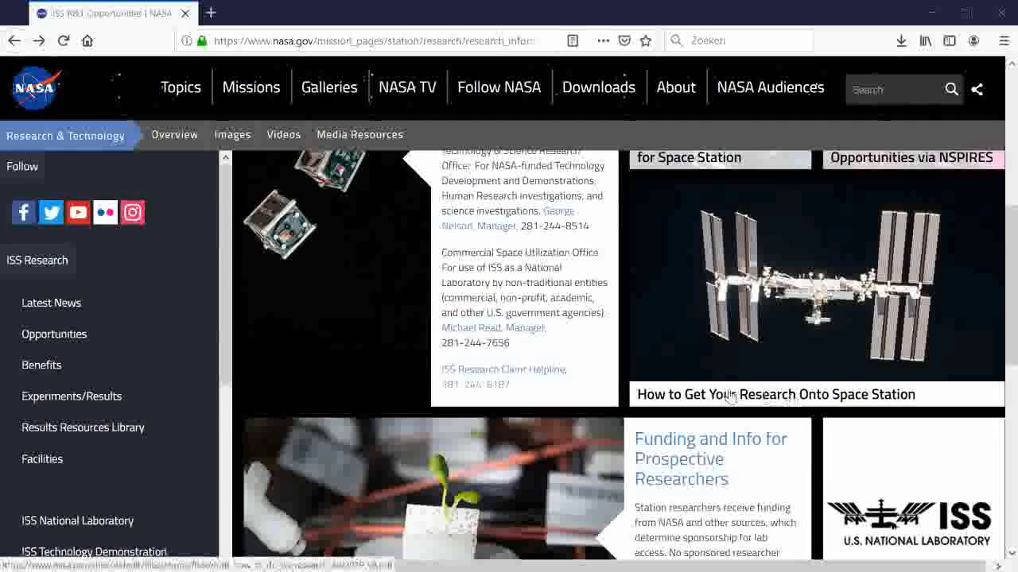
{"action": "left_click", "coordinate": [811, 398]}
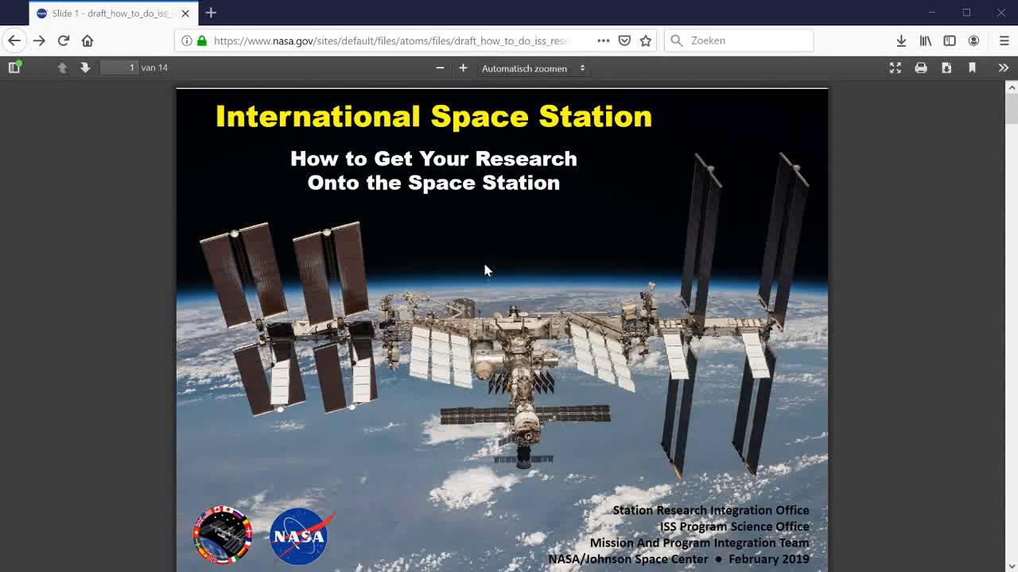
Step: Scroll through the 14-page PDF from the welcome page to the FAQs on page 13
{"action": "scroll", "coordinate": [484, 271], "scroll_direction": "down", "scroll_amount": 5}
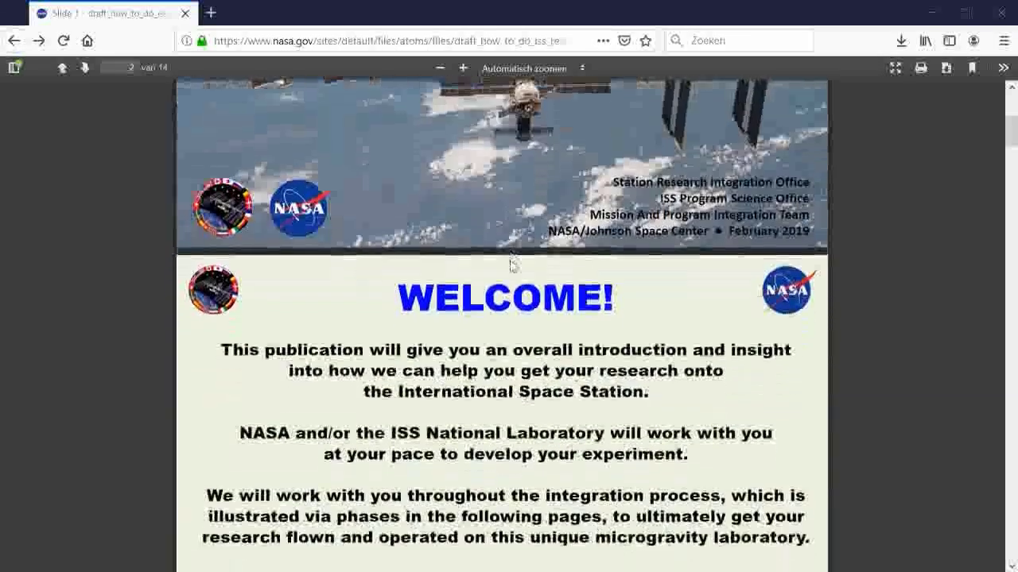
{"action": "scroll", "coordinate": [512, 264], "scroll_direction": "down", "scroll_amount": 1}
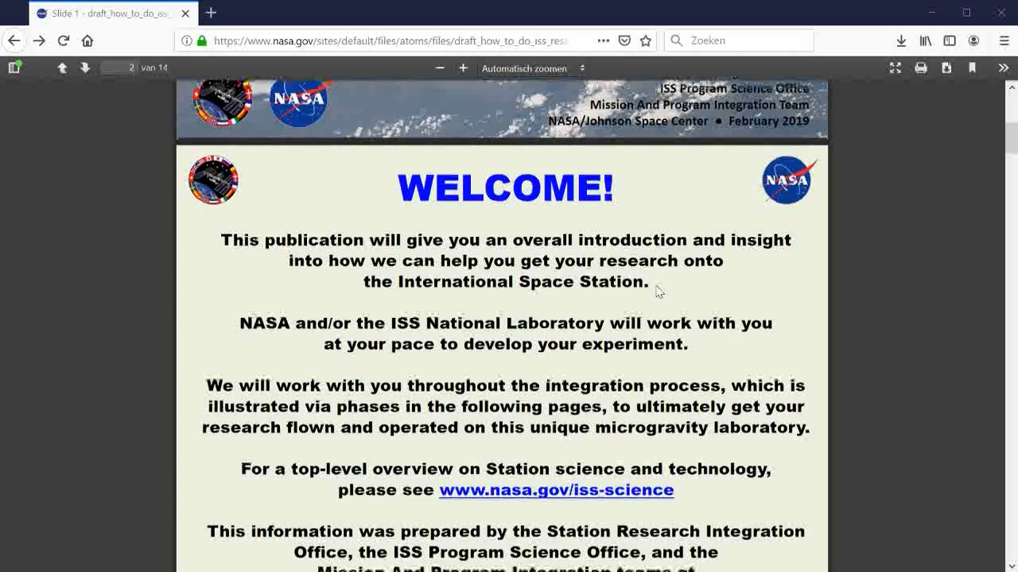
{"action": "scroll", "coordinate": [656, 289], "scroll_direction": "down", "scroll_amount": 2}
{"action": "scroll", "coordinate": [395, 278], "scroll_direction": "down", "scroll_amount": 1}
{"action": "scroll", "coordinate": [487, 222], "scroll_direction": "down", "scroll_amount": 5}
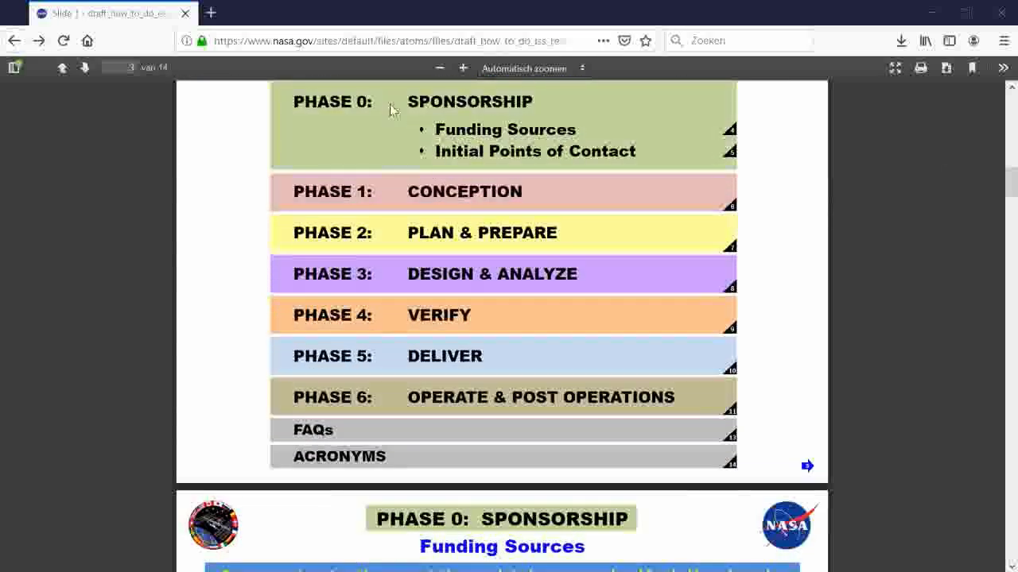
{"action": "scroll", "coordinate": [390, 110], "scroll_direction": "up", "scroll_amount": 1}
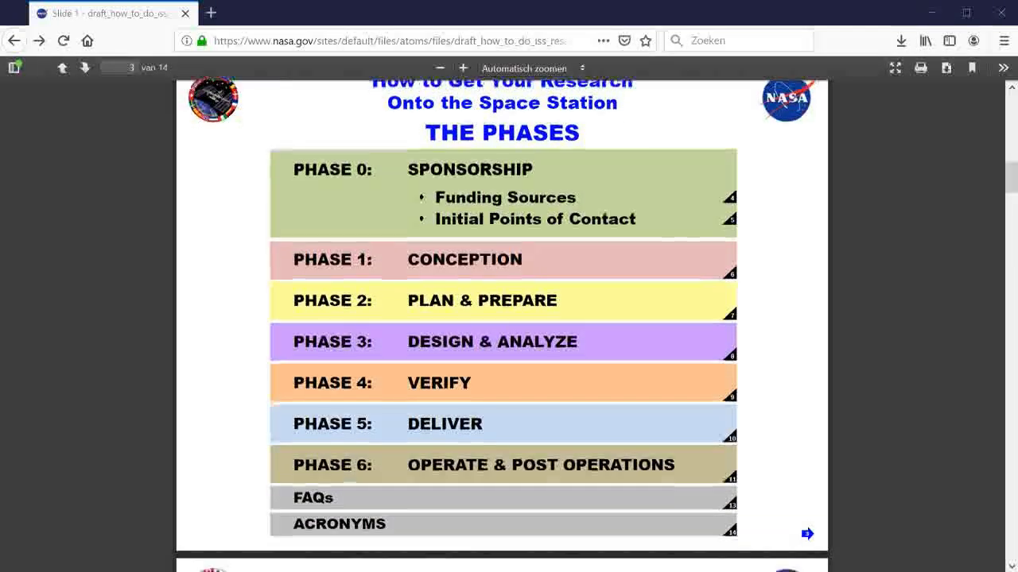
{"action": "scroll", "coordinate": [432, 334], "scroll_direction": "down", "scroll_amount": 4}
{"action": "scroll", "coordinate": [432, 334], "scroll_direction": "down", "scroll_amount": 1}
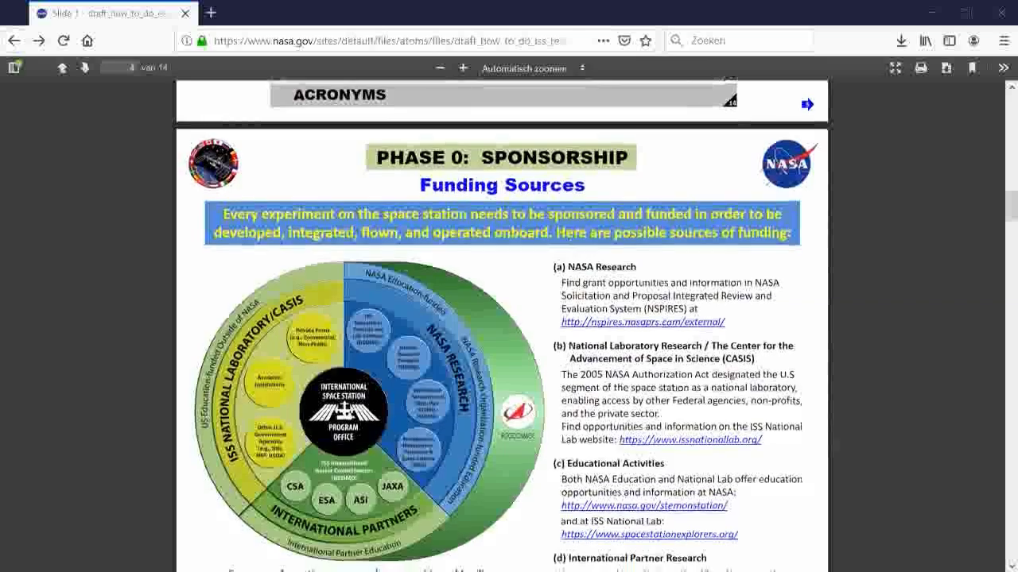
{"action": "scroll", "coordinate": [548, 254], "scroll_direction": "down", "scroll_amount": 8}
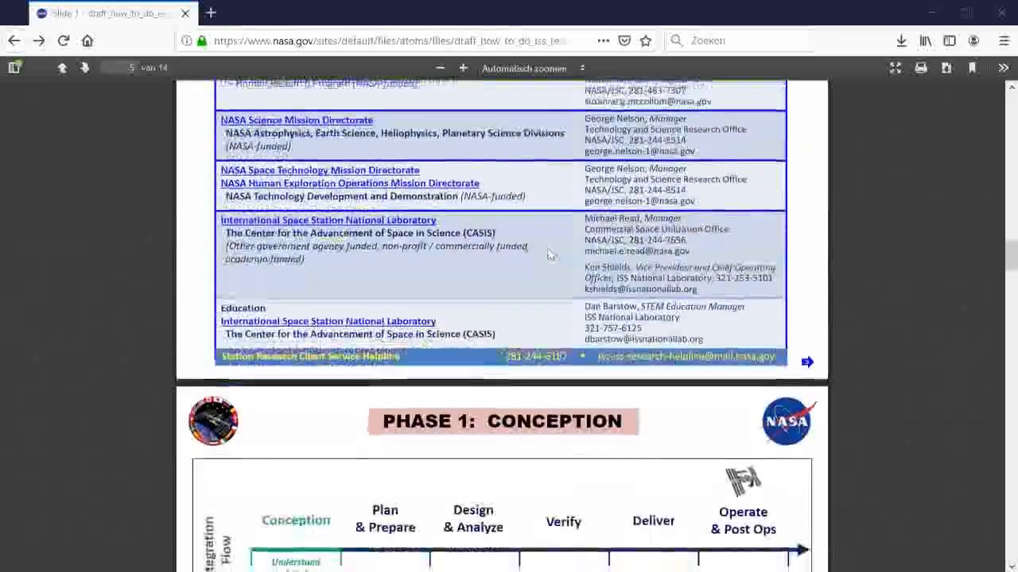
{"action": "scroll", "coordinate": [549, 254], "scroll_direction": "down", "scroll_amount": 3}
{"action": "scroll", "coordinate": [613, 207], "scroll_direction": "down", "scroll_amount": 4}
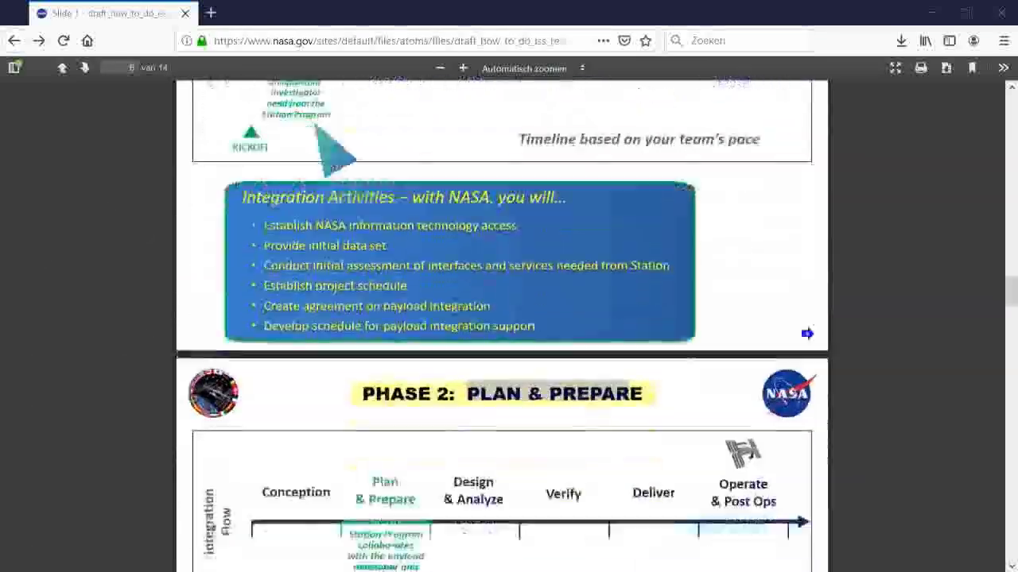
{"action": "scroll", "coordinate": [512, 247], "scroll_direction": "down", "scroll_amount": 1}
{"action": "scroll", "coordinate": [654, 284], "scroll_direction": "down", "scroll_amount": 5}
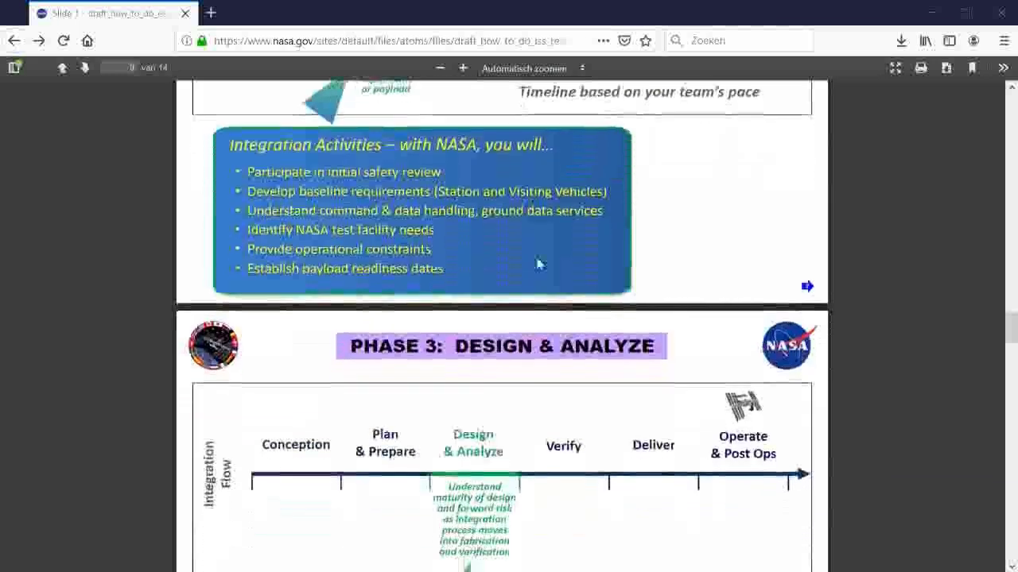
{"action": "scroll", "coordinate": [488, 300], "scroll_direction": "down", "scroll_amount": 7}
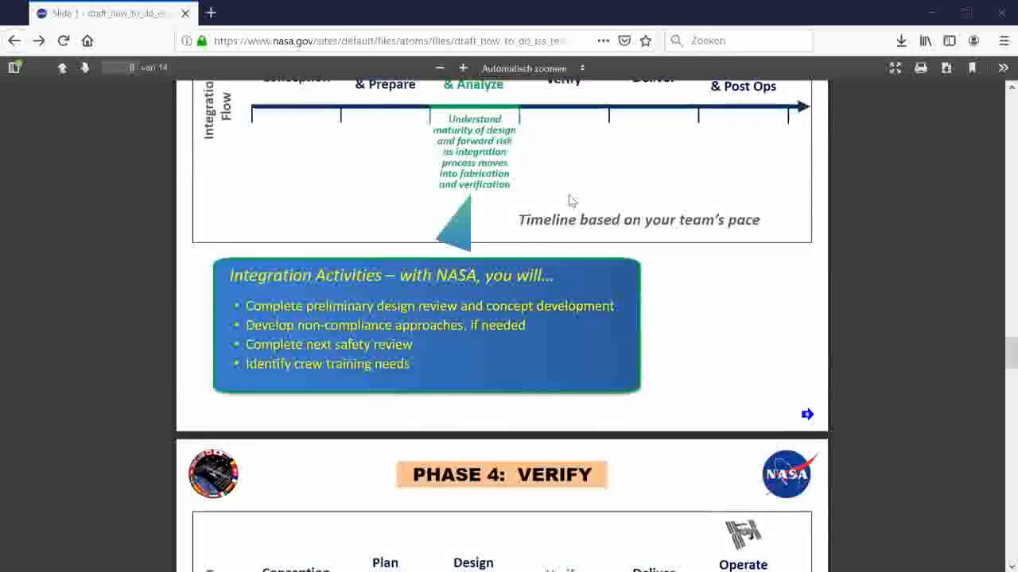
{"action": "scroll", "coordinate": [531, 230], "scroll_direction": "down", "scroll_amount": 5}
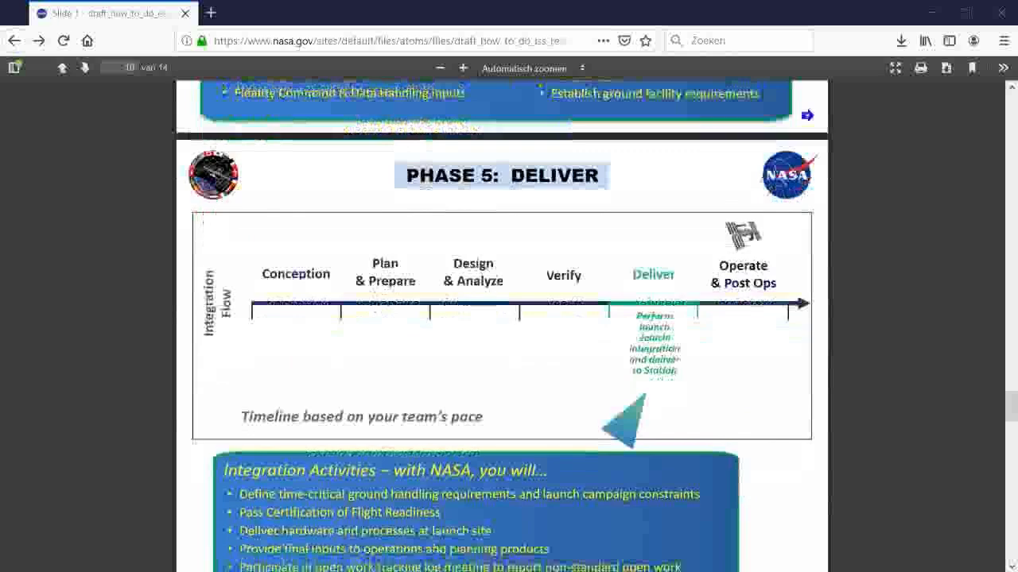
{"action": "scroll", "coordinate": [563, 208], "scroll_direction": "down", "scroll_amount": 4}
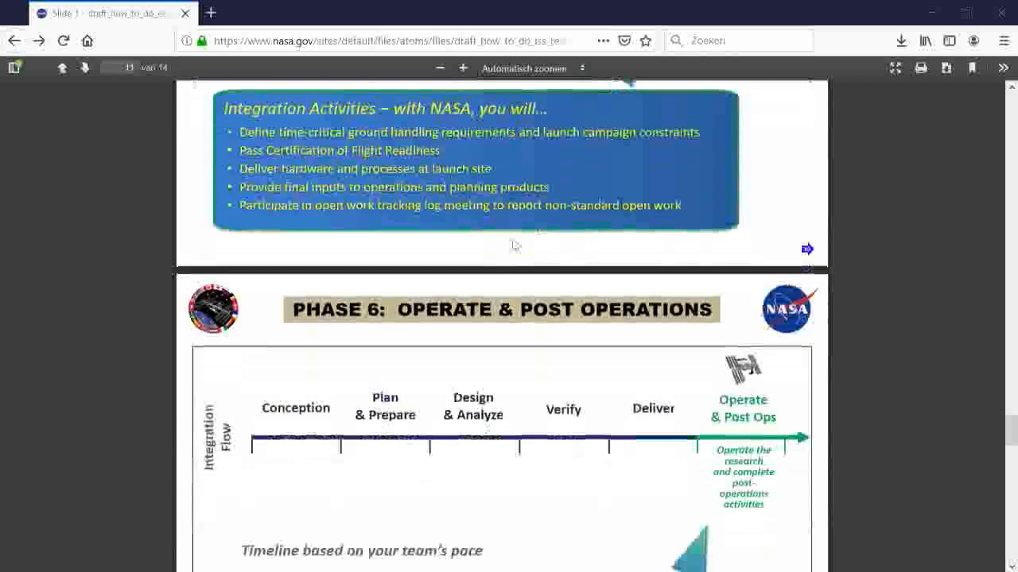
{"action": "scroll", "coordinate": [531, 326], "scroll_direction": "down", "scroll_amount": 7}
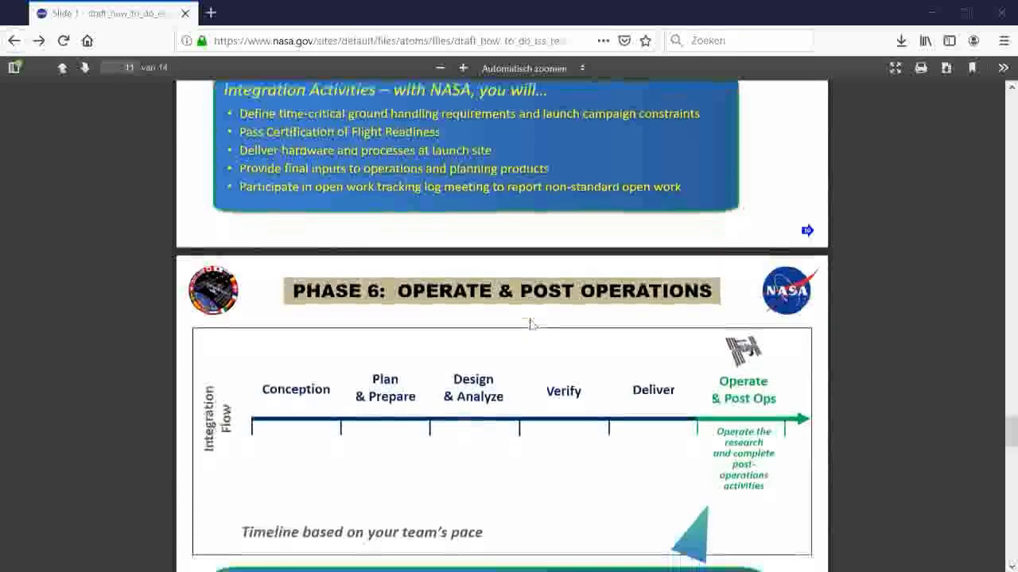
{"action": "scroll", "coordinate": [477, 271], "scroll_direction": "down", "scroll_amount": 2}
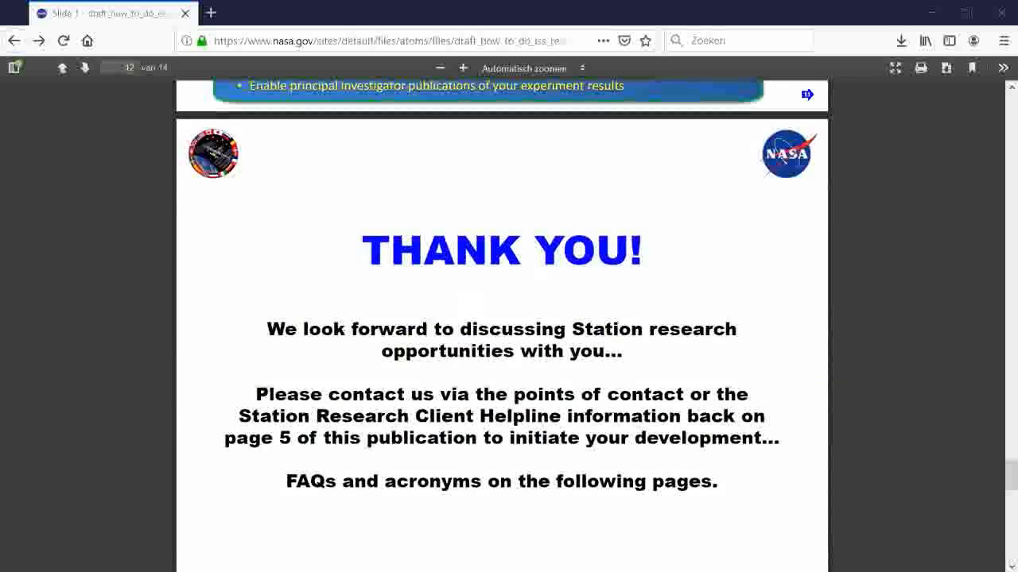
{"action": "scroll", "coordinate": [436, 228], "scroll_direction": "down", "scroll_amount": 3}
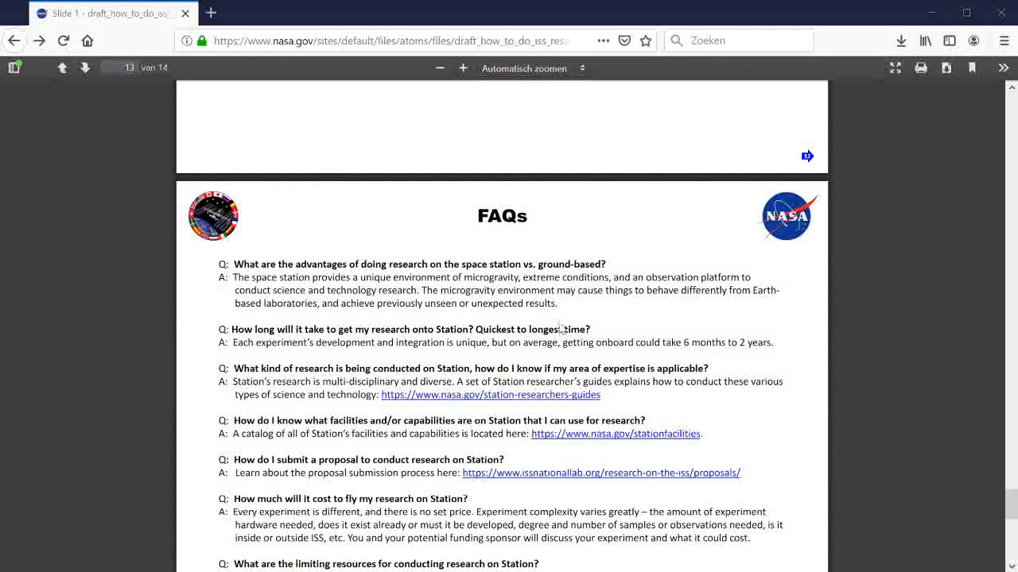
Step: Follow the FAQ's issnationallab.org research-on-the-iss/proposals link to the proposals page
{"action": "scroll", "coordinate": [573, 333], "scroll_direction": "down", "scroll_amount": 3}
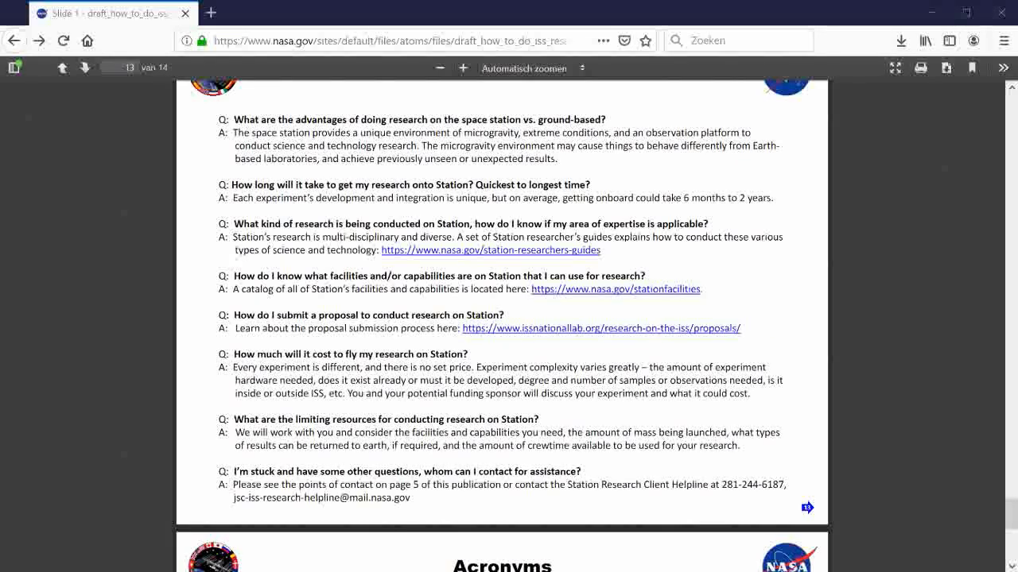
{"action": "left_click", "coordinate": [637, 330]}
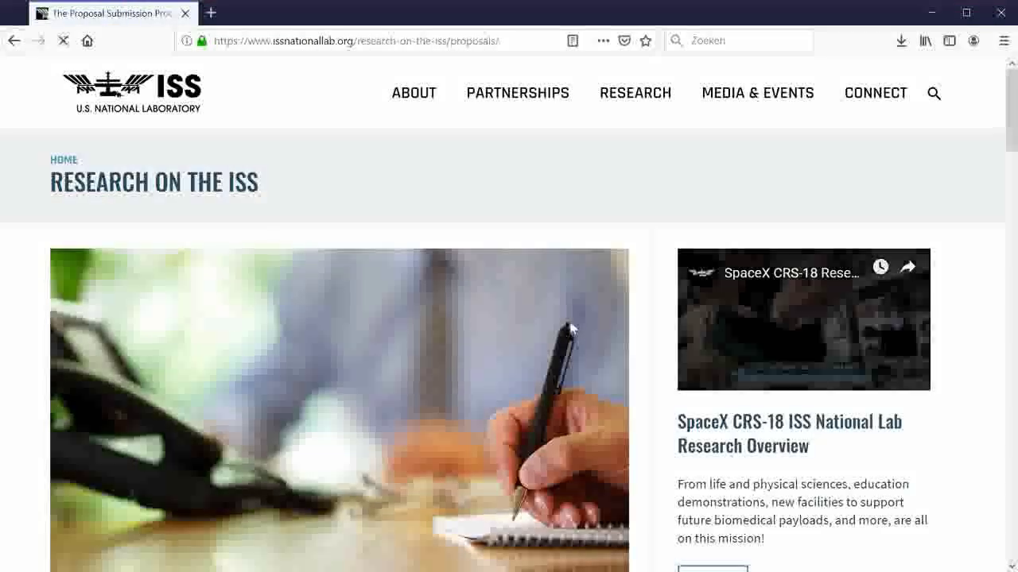
Step: Scroll the Proposal Submission Process page down to the blank Request Proposal Instructions form
{"action": "scroll", "coordinate": [545, 324], "scroll_direction": "down", "scroll_amount": 3}
{"action": "scroll", "coordinate": [545, 324], "scroll_direction": "down", "scroll_amount": 3}
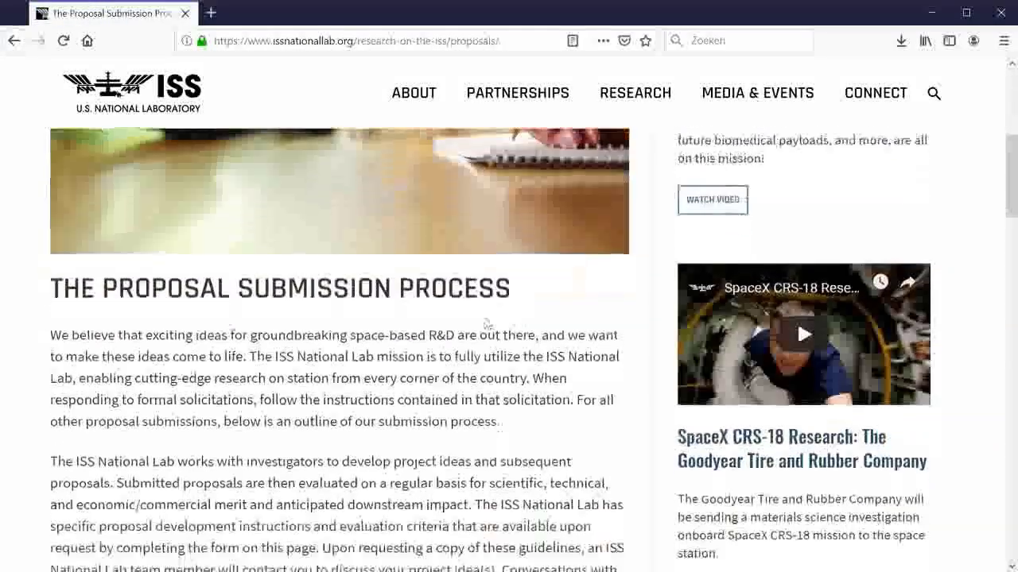
{"action": "scroll", "coordinate": [545, 323], "scroll_direction": "down", "scroll_amount": 7}
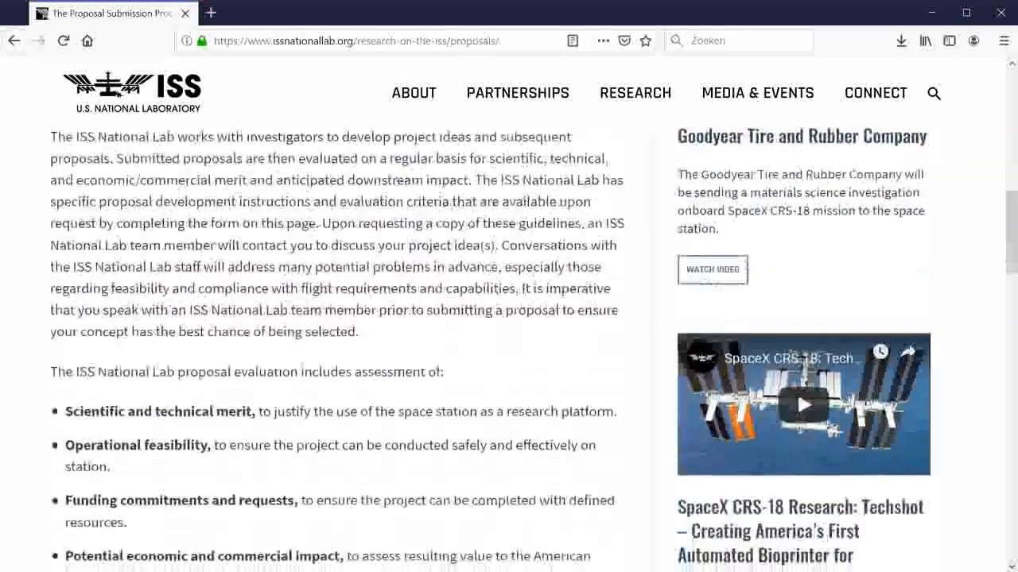
{"action": "scroll", "coordinate": [375, 323], "scroll_direction": "down", "scroll_amount": 3}
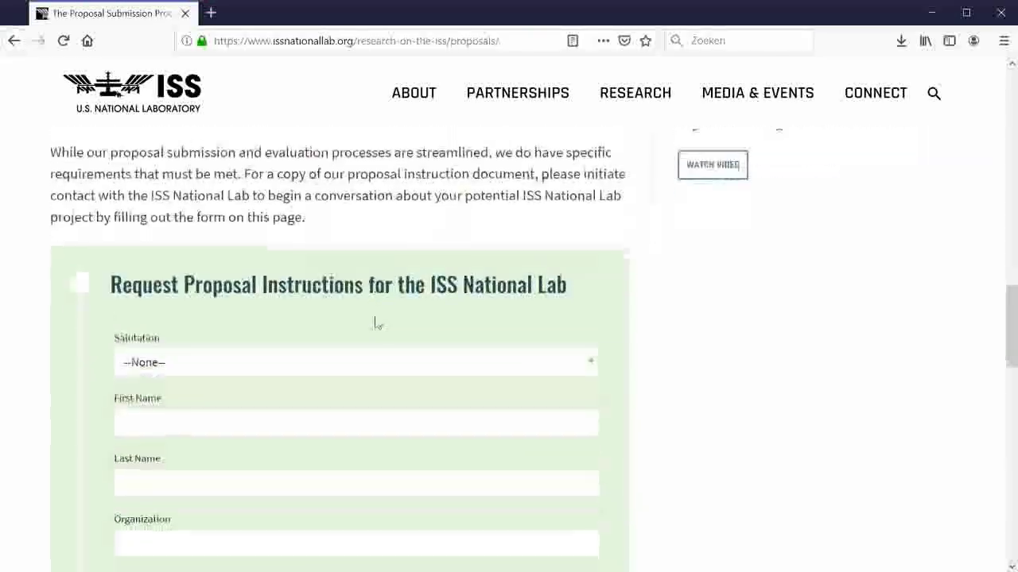
{"action": "scroll", "coordinate": [313, 279], "scroll_direction": "down", "scroll_amount": 1}
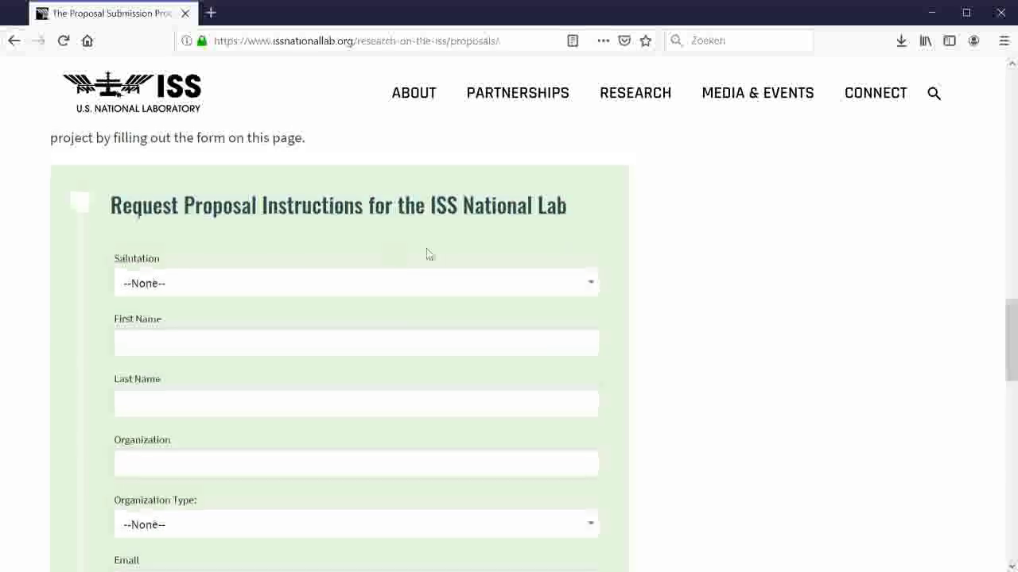
Step: Choose Mr. as the salutation and enter the requester's last name
{"action": "left_click", "coordinate": [198, 282]}
{"action": "left_click", "coordinate": [129, 329]}
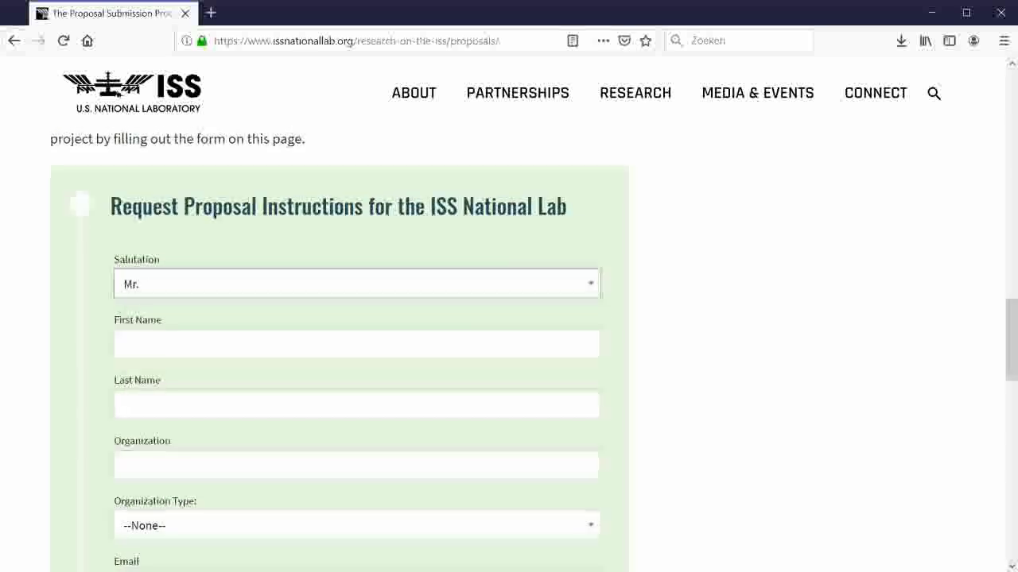
{"action": "left_click", "coordinate": [205, 346]}
{"action": "left_click", "coordinate": [357, 404]}
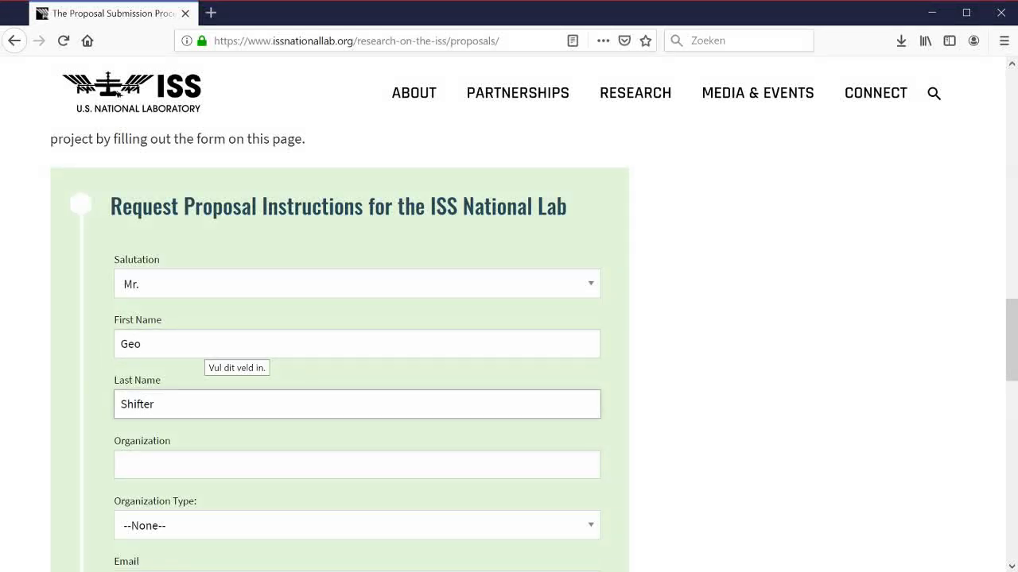
{"action": "type", "text": "Shifter"}
{"action": "scroll", "coordinate": [170, 371], "scroll_direction": "down", "scroll_amount": 2}
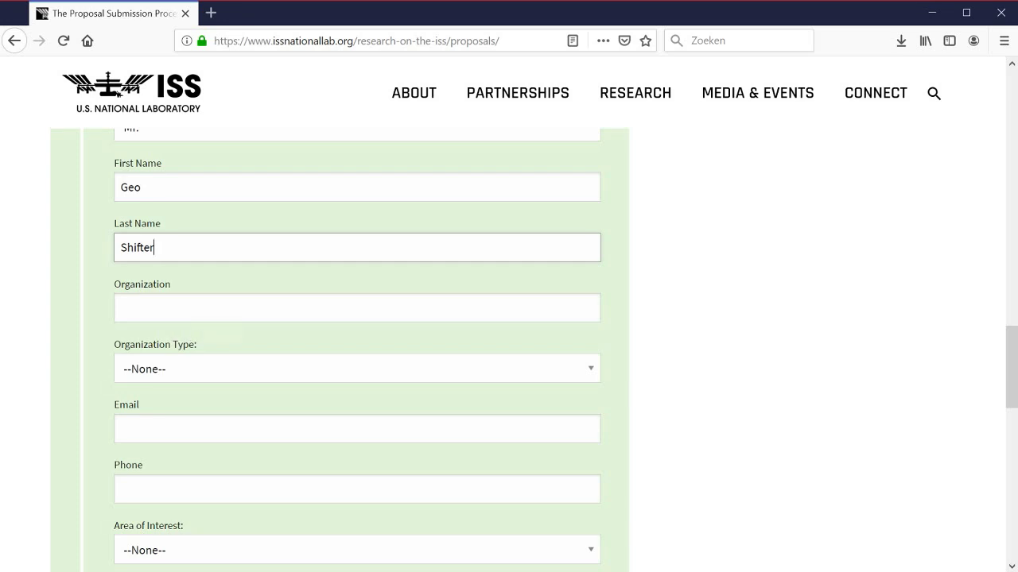
{"action": "scroll", "coordinate": [182, 329], "scroll_direction": "down", "scroll_amount": 1}
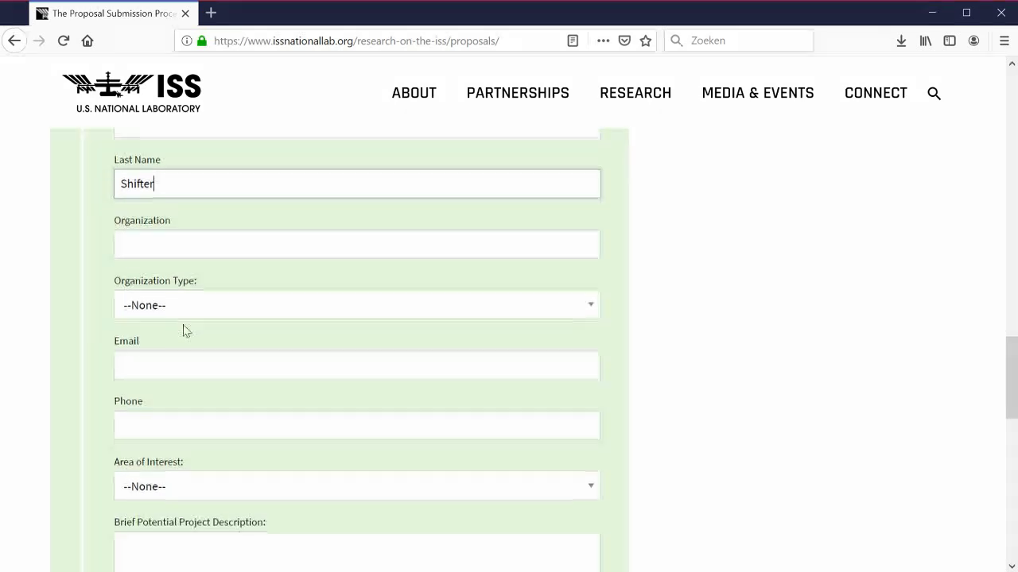
Step: Fill in the requester's e-mail address and choose Life Sciences as Area of Interest
{"action": "left_click", "coordinate": [182, 351]}
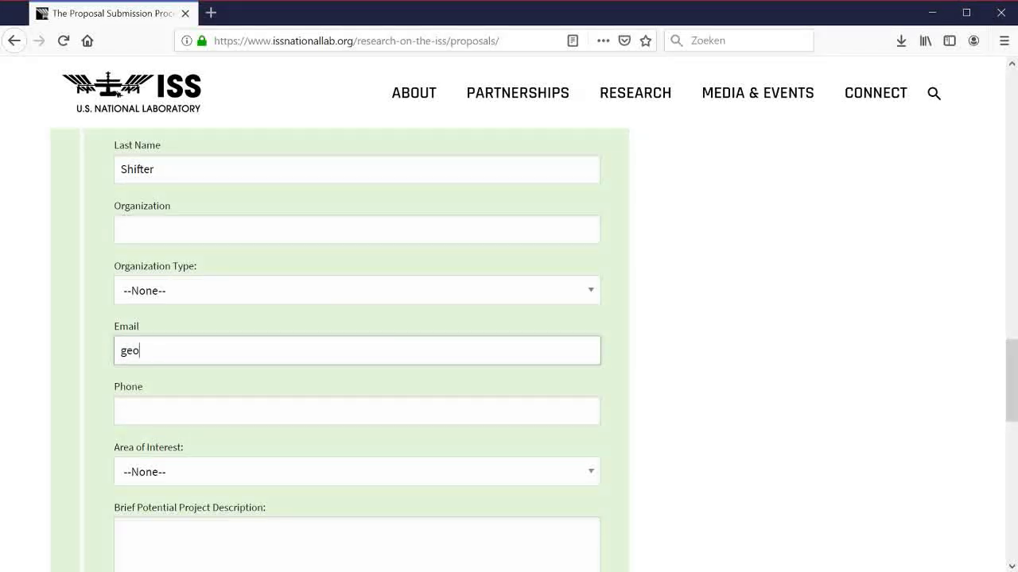
{"action": "key", "text": "Tab"}
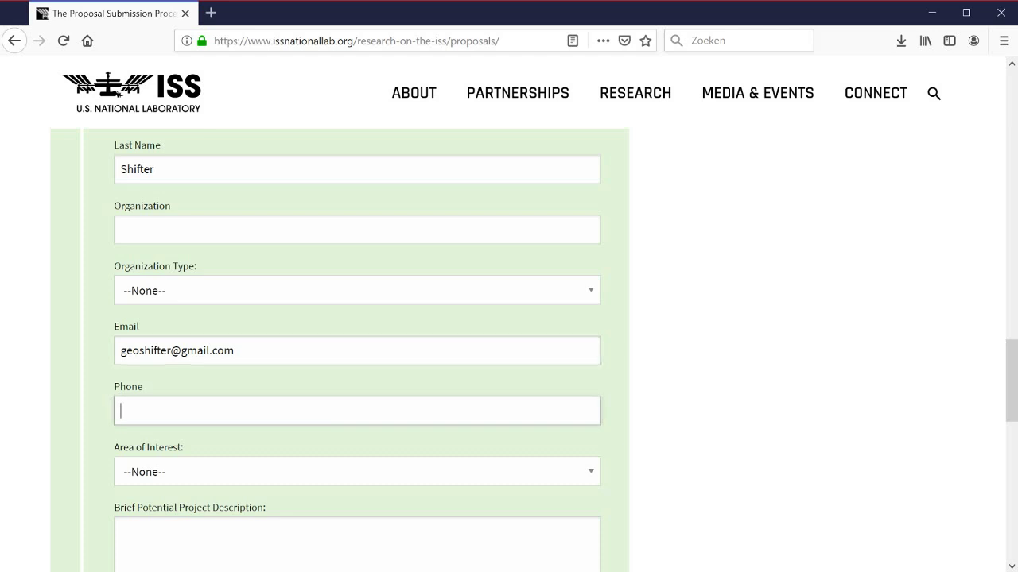
{"action": "scroll", "coordinate": [117, 94], "scroll_direction": "down", "scroll_amount": 2}
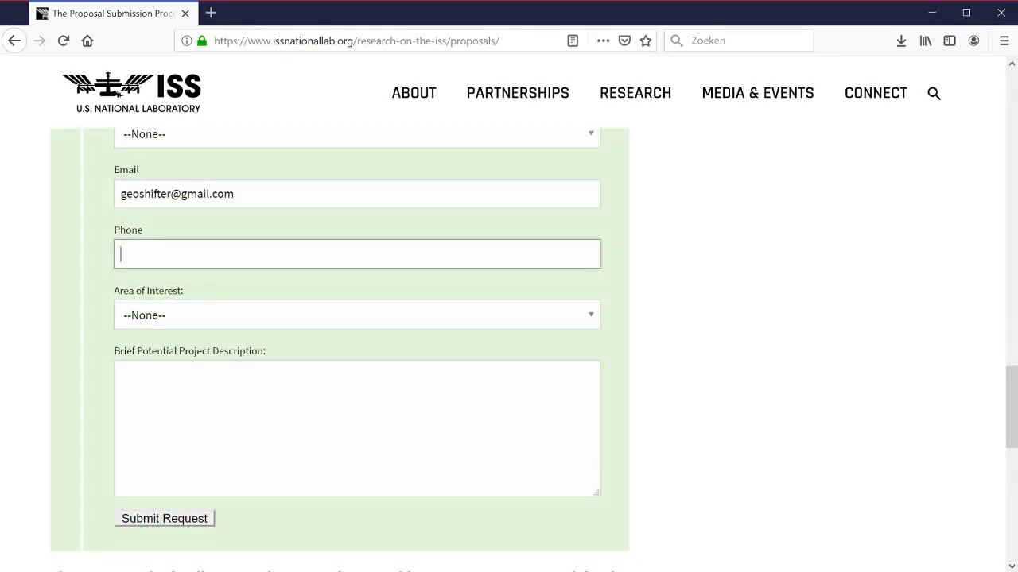
{"action": "left_click", "coordinate": [213, 315]}
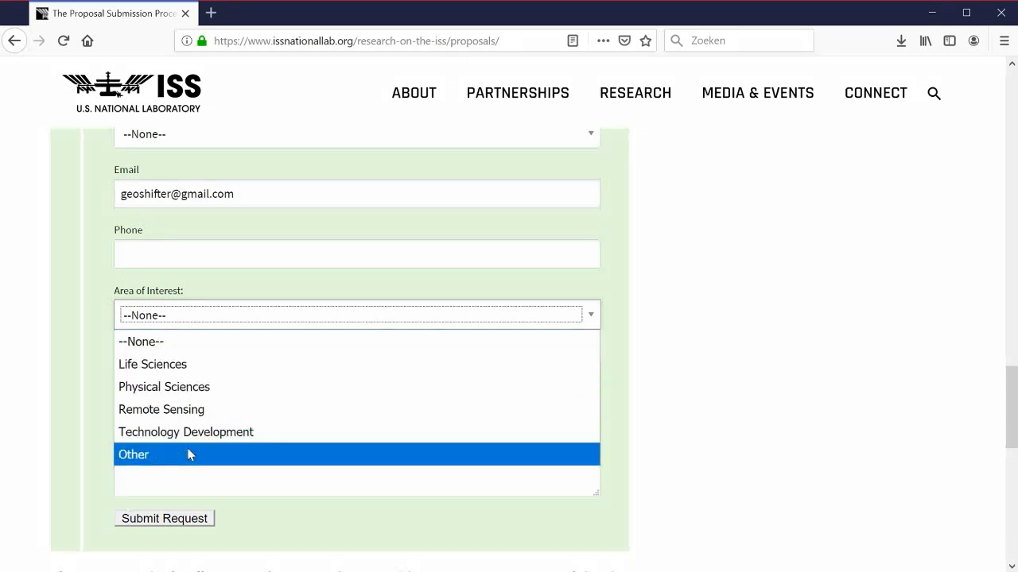
{"action": "left_click", "coordinate": [163, 365]}
Step: Start the project description with 'Dear NAS...' proposing a space station experiment with the cat
{"action": "left_click", "coordinate": [163, 370]}
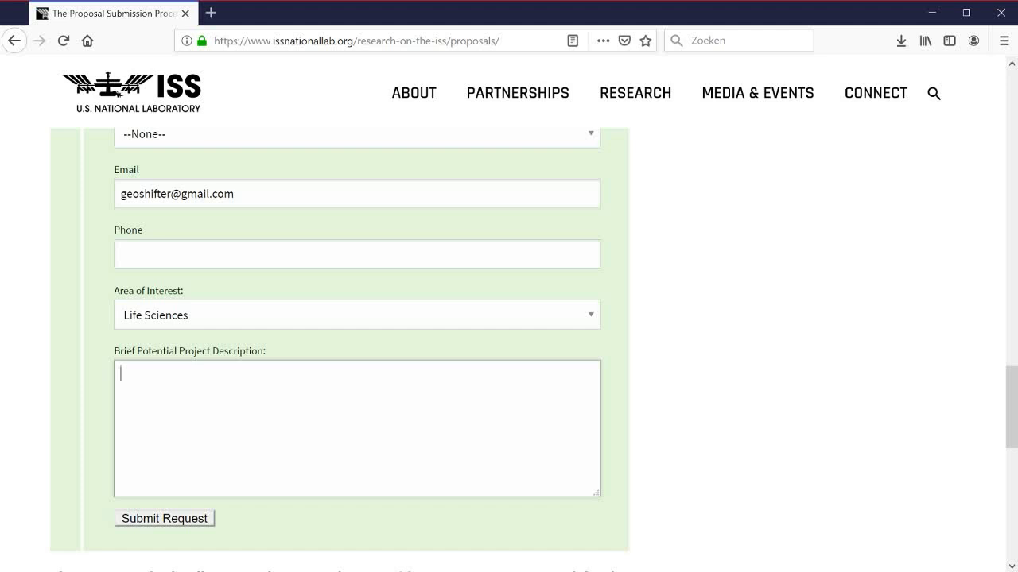
{"action": "type", "text": "Dear NASA,"}
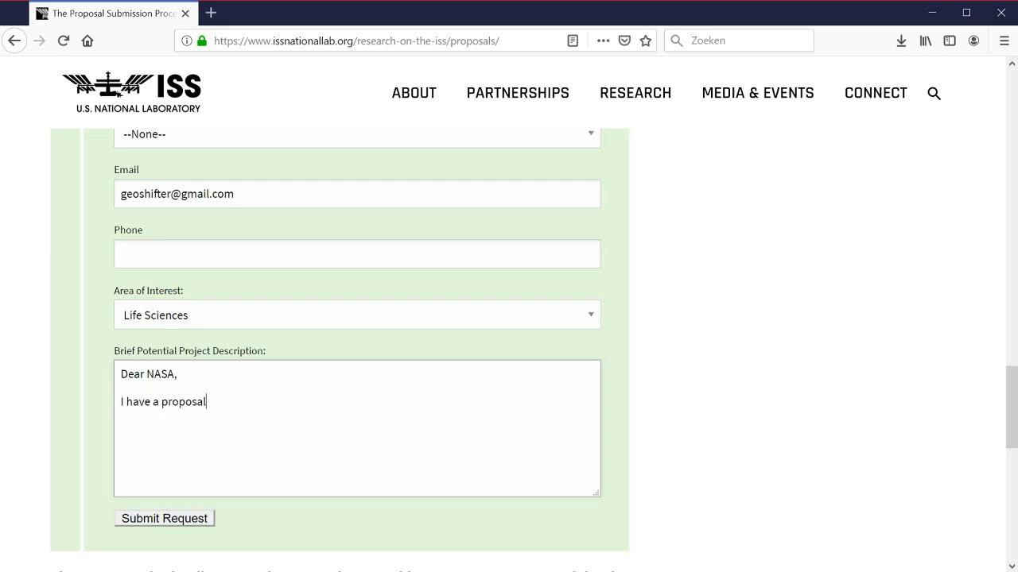
{"action": "type", "text": "for an expe"}
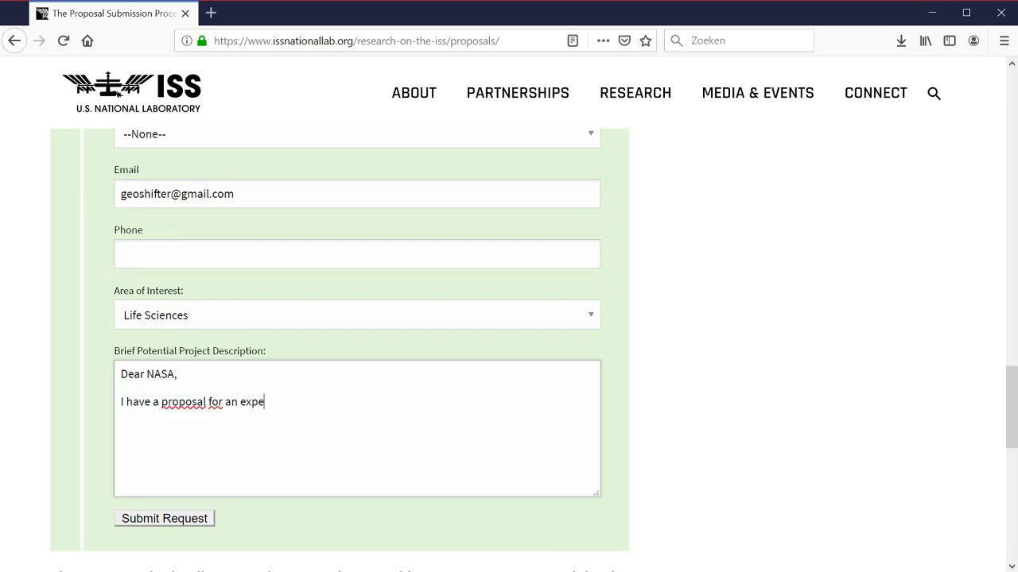
{"action": "type", "text": "riment on board of the interna"}
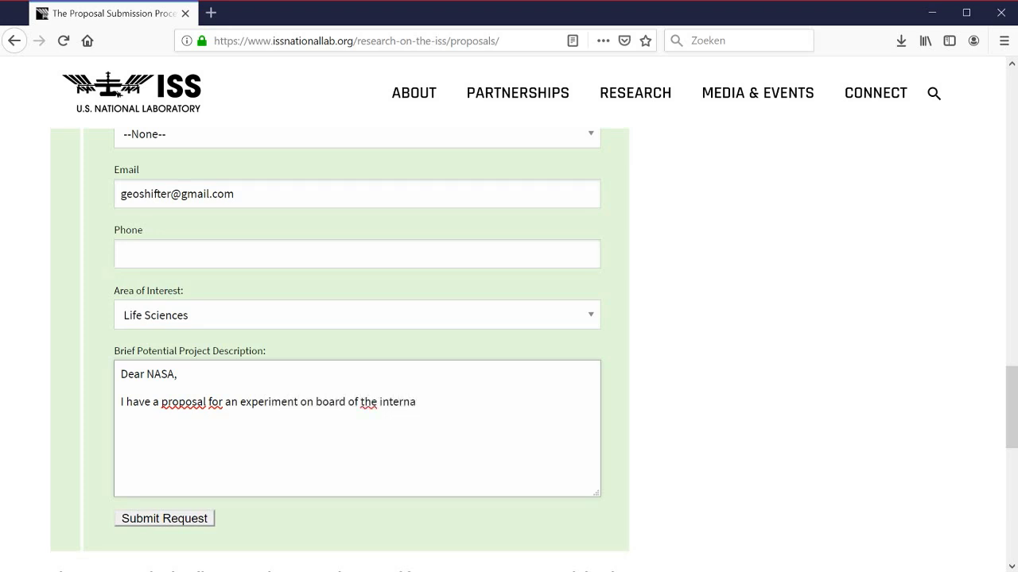
{"action": "type", "text": "tional space stat"}
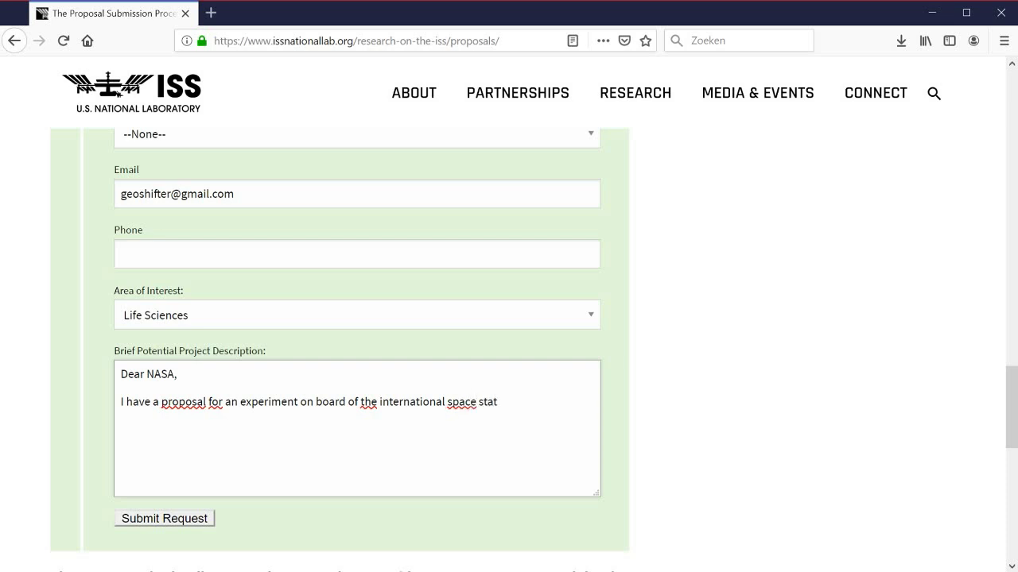
{"action": "type", "text": "ion. "}
{"action": "type", "text": "My oldest cat,"}
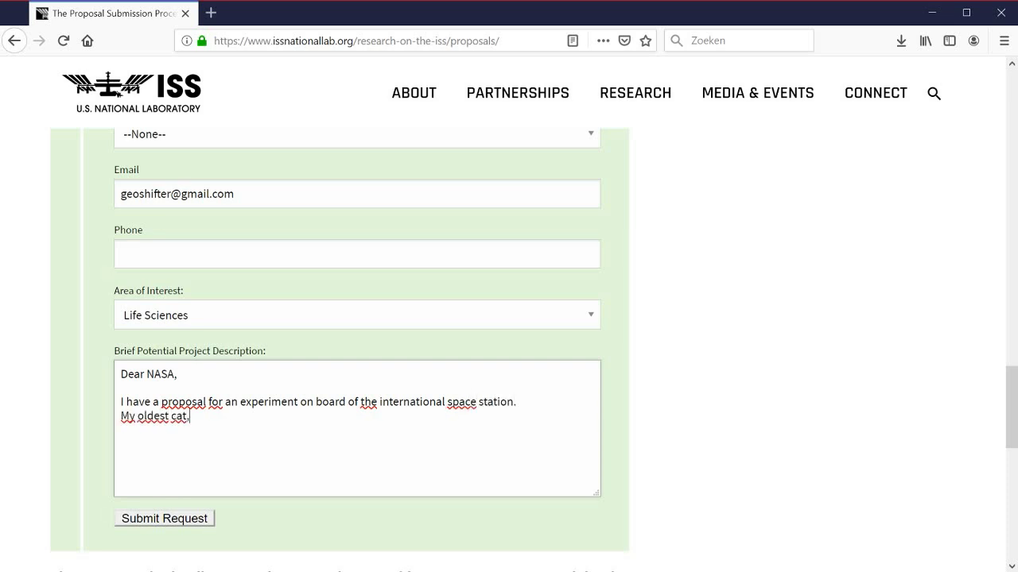
{"action": "type", "text": " Mr. Spock, always wante"}
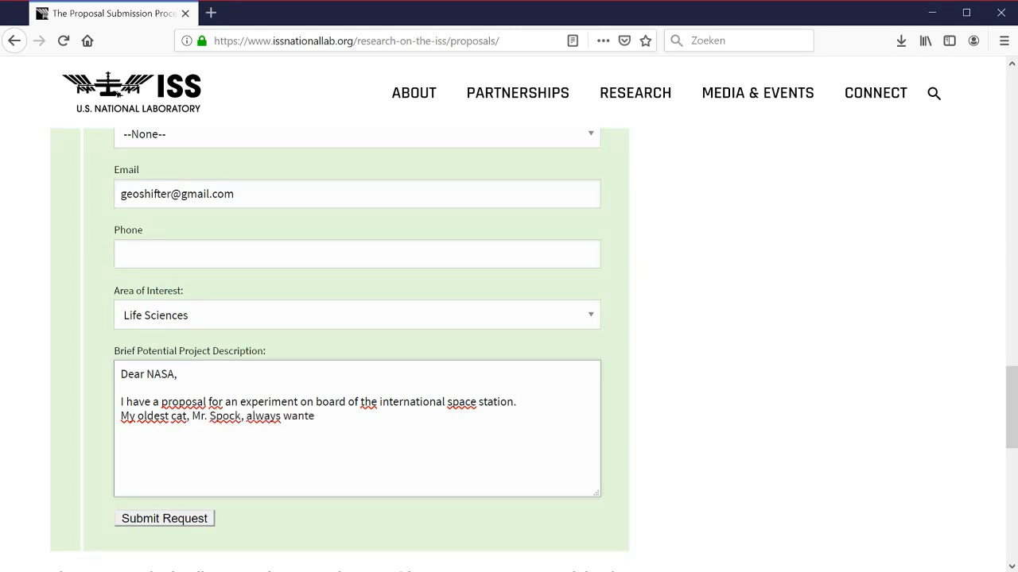
{"action": "type", "text": "d to be an astr"}
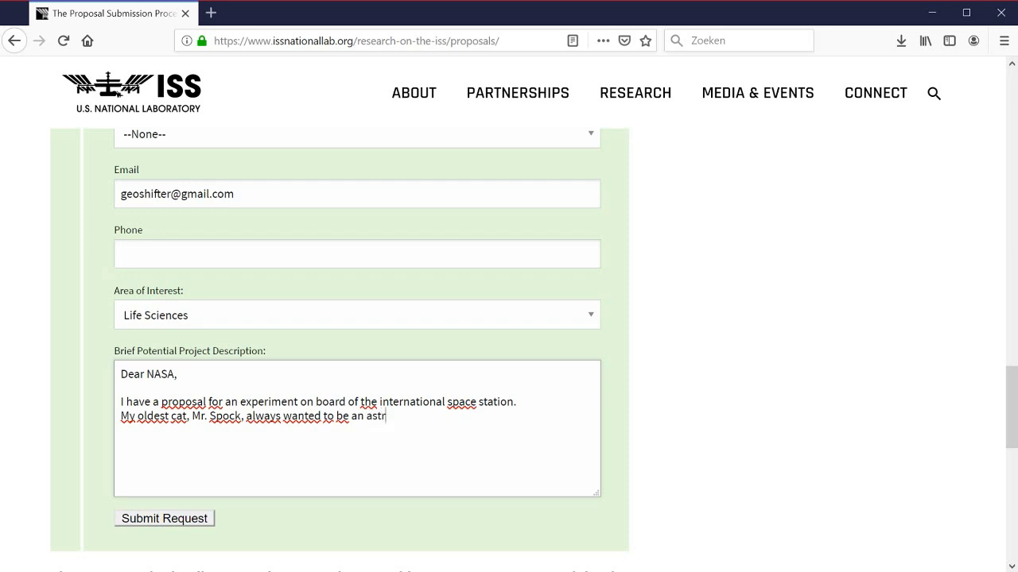
{"action": "type", "text": "anaut. "}
{"action": "type", "text": "Pver"}
{"action": "key", "text": "shift+Home"}
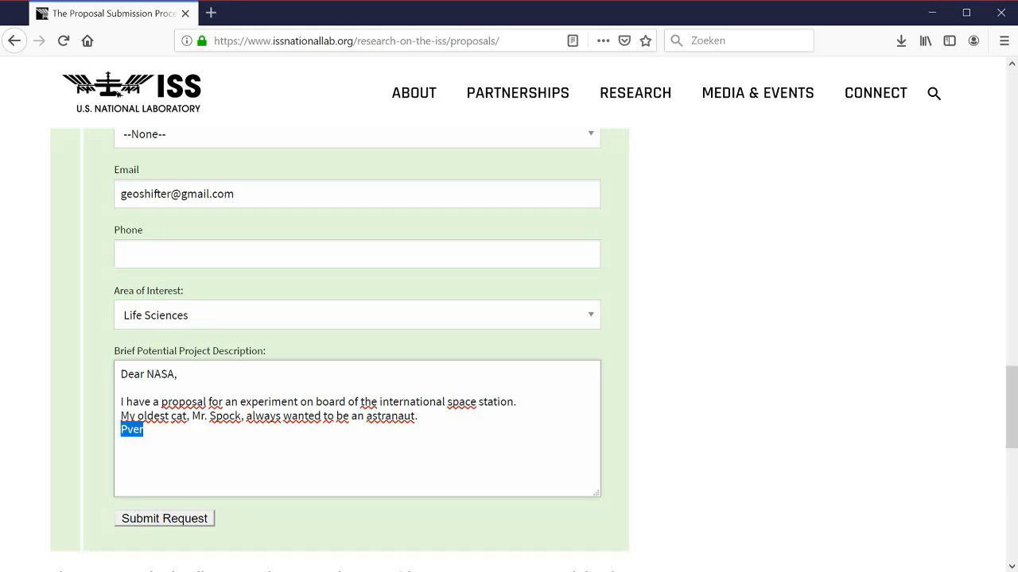
Step: Describe the rope-suspended box space ship keeping the cat safe, ending 'a simple but genuius idea.'
{"action": "type", "text": "Over the last few"}
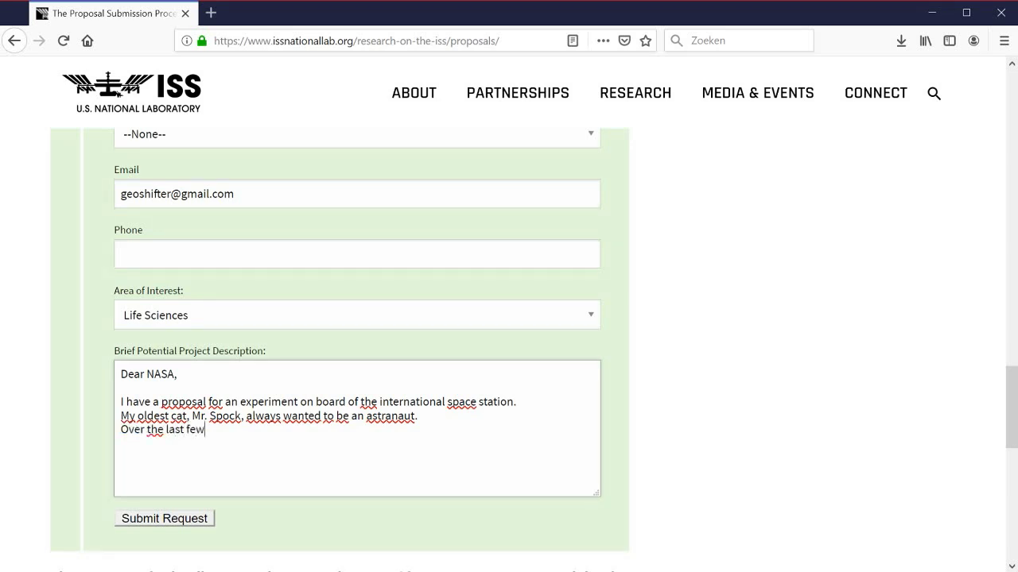
{"action": "type", "text": " years I have been developi"}
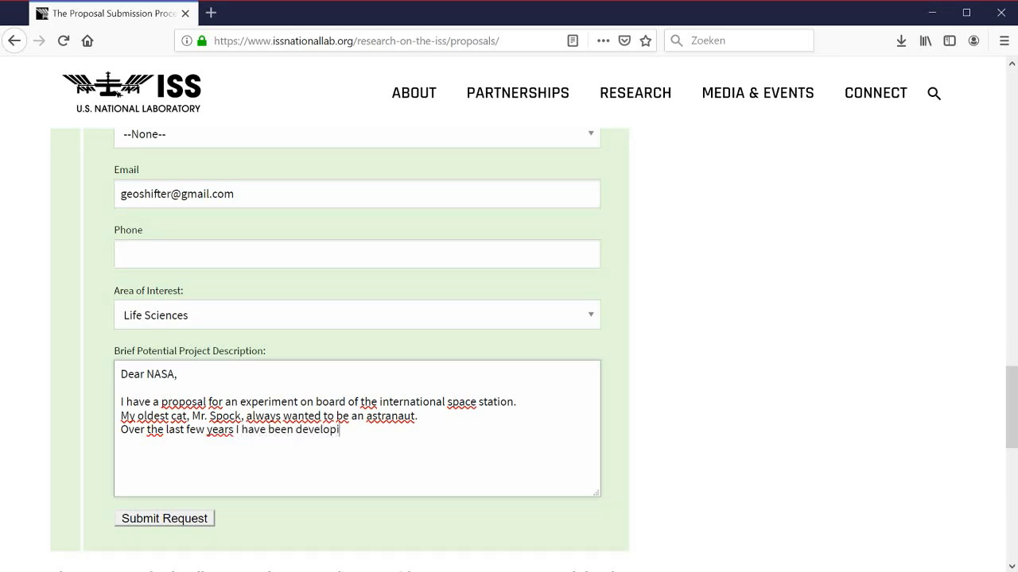
{"action": "type", "text": "ng a space sh"}
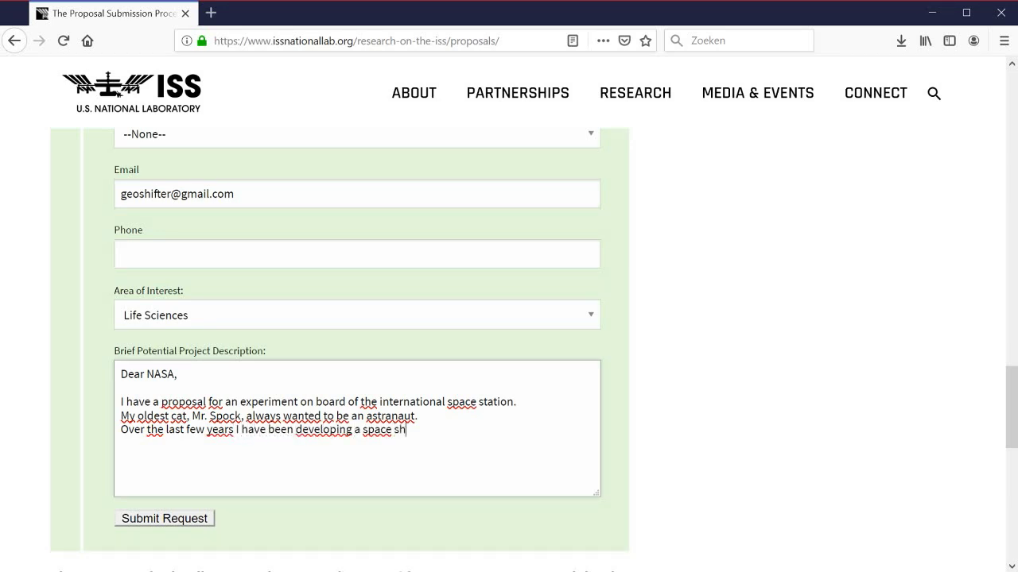
{"action": "type", "text": "ip that will kee"}
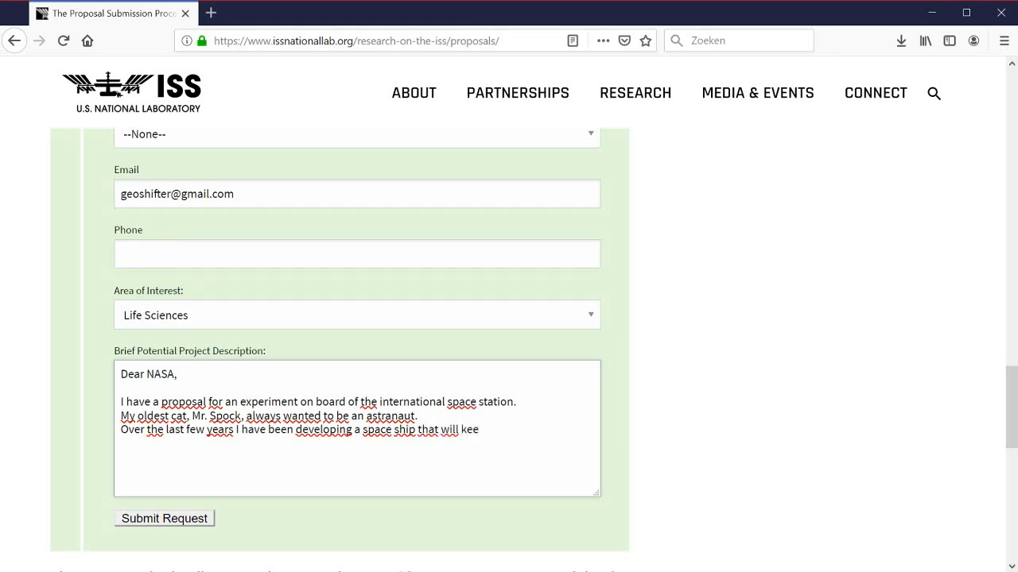
{"action": "type", "text": "p Mister Spock safe"}
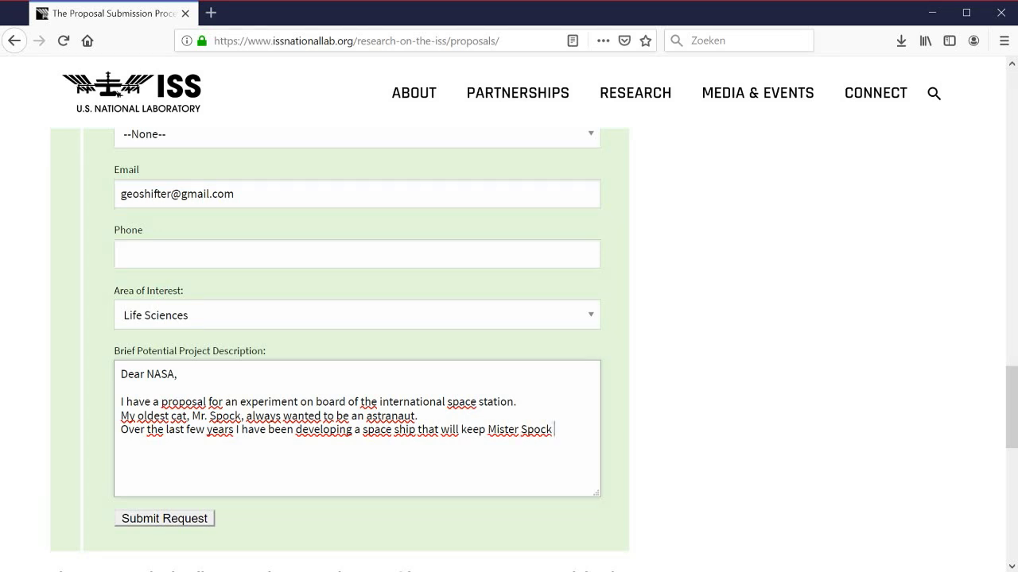
{"action": "type", "text": " during a t"}
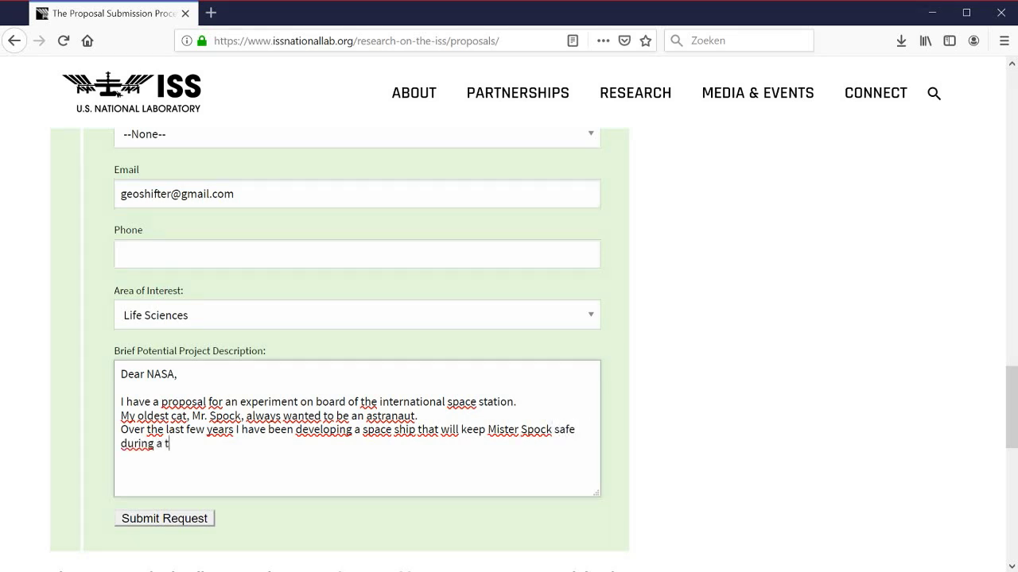
{"action": "type", "text": "rip to space. it is "}
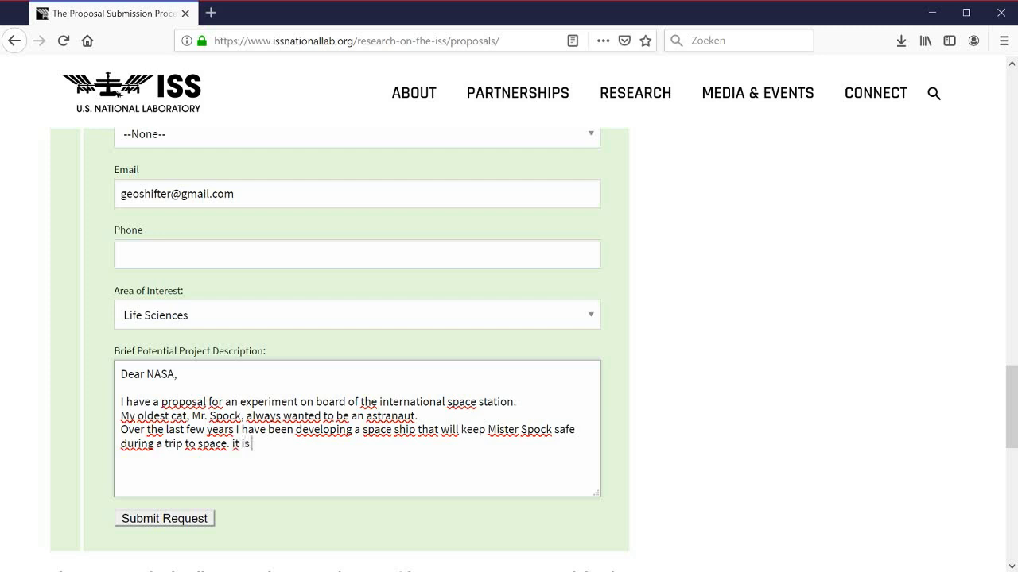
{"action": "type", "text": "a big box that has a s"}
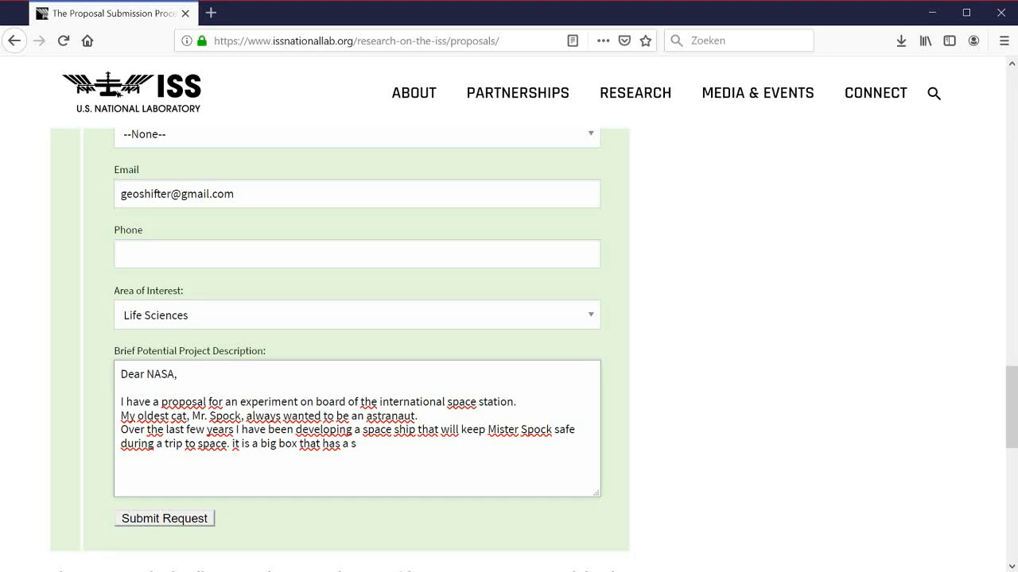
{"action": "type", "text": "tretchy rope attached to every c"}
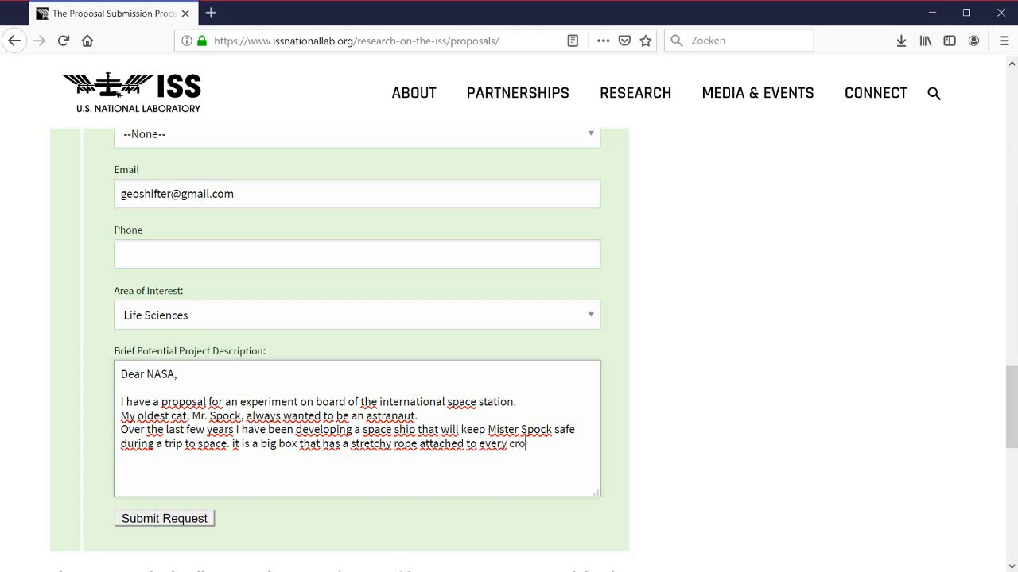
{"action": "type", "text": "orner on the inside"}
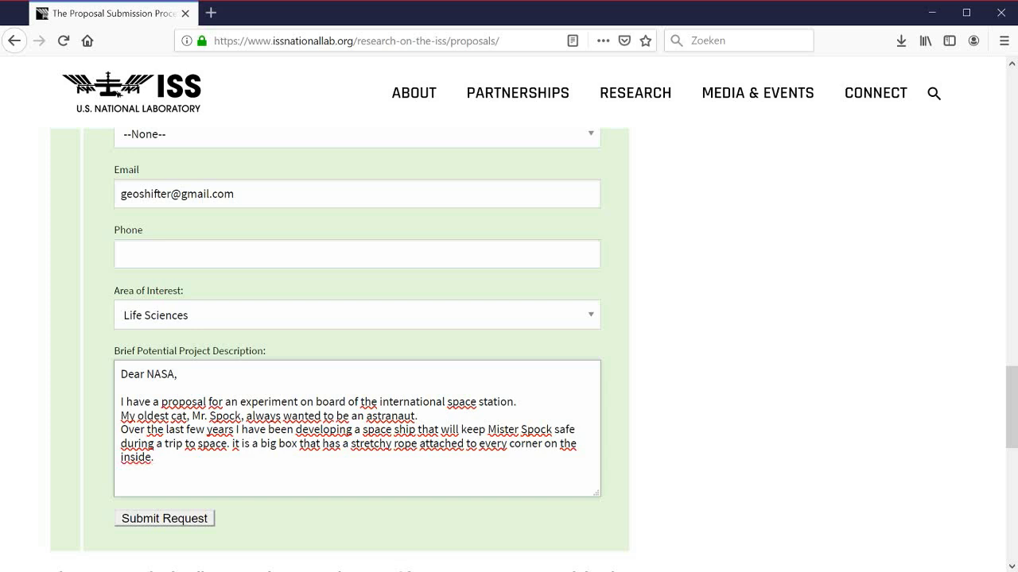
{"action": "type", "text": ". When you attach the ropes "}
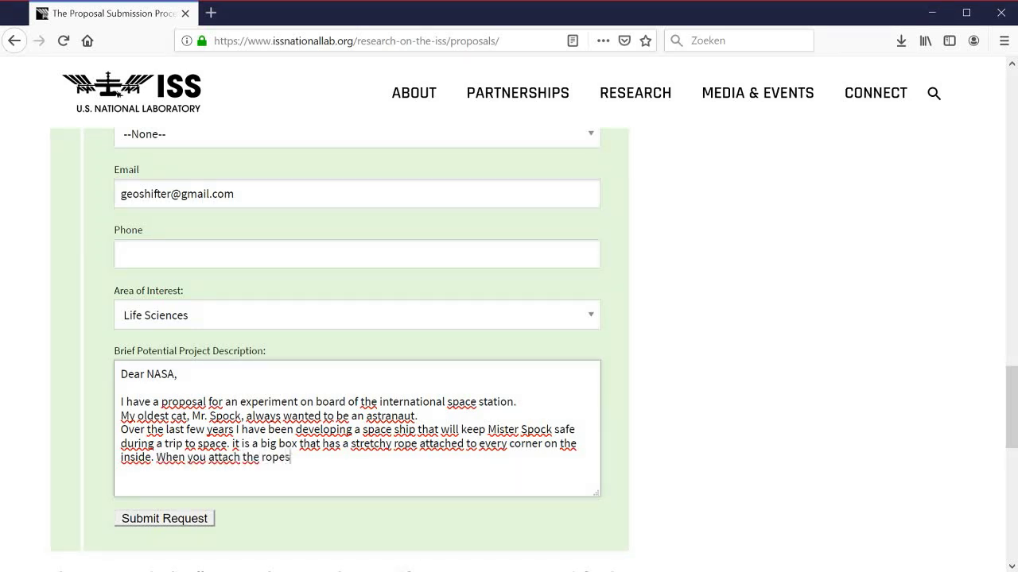
{"action": "type", "text": "to the cat with duct t"}
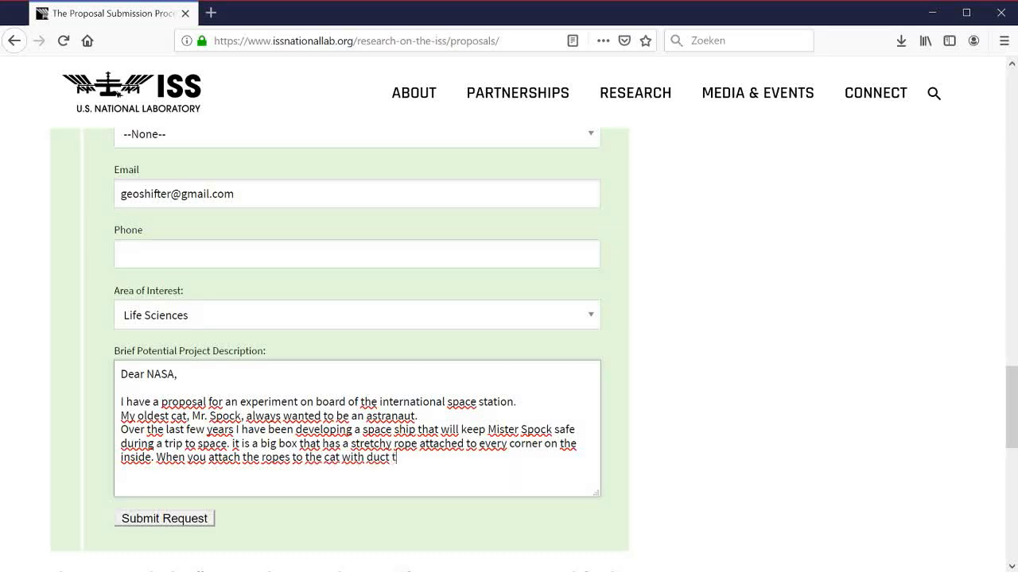
{"action": "type", "text": "ape it keeps the"}
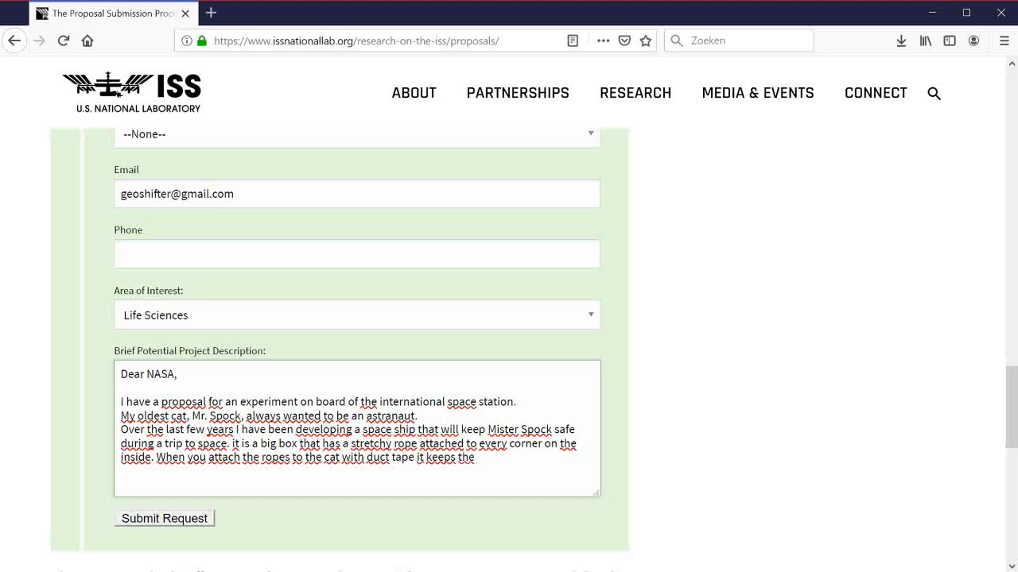
{"action": "type", "text": " cat suspended in the muid"}
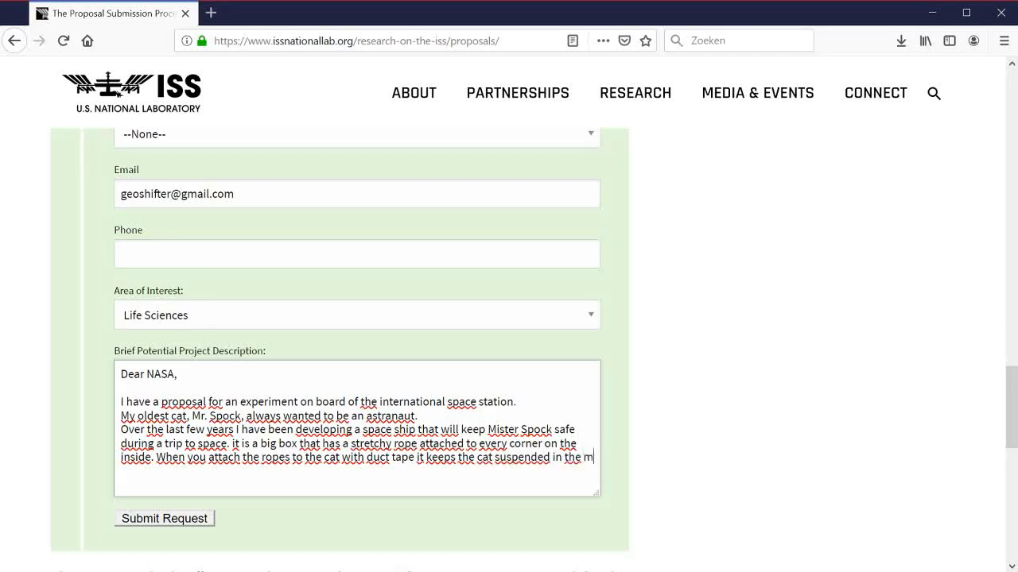
{"action": "key", "text": "BackSpace"}
{"action": "type", "text": "iddle of the box"}
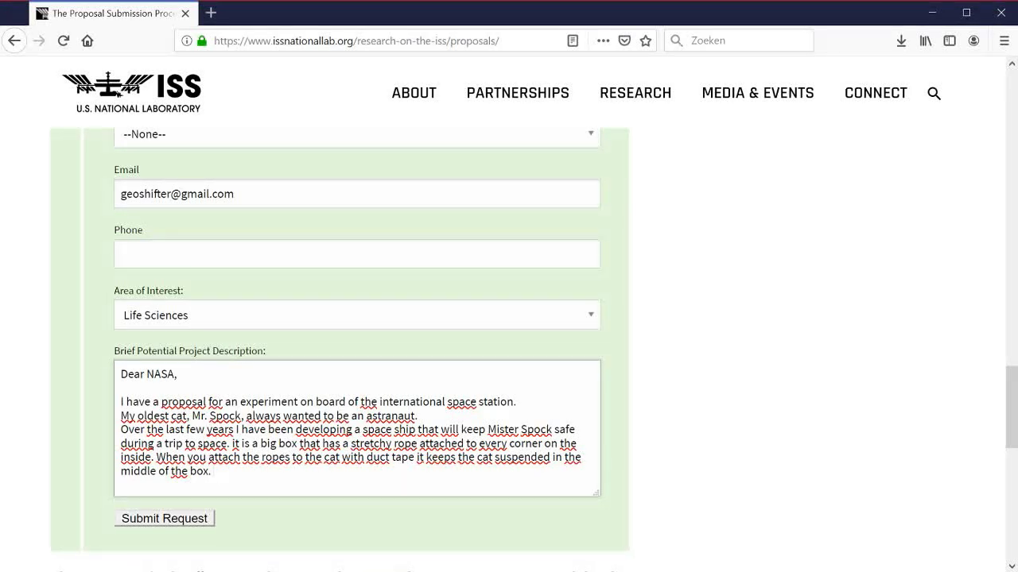
{"action": "type", "text": ". It's a simple but genui"}
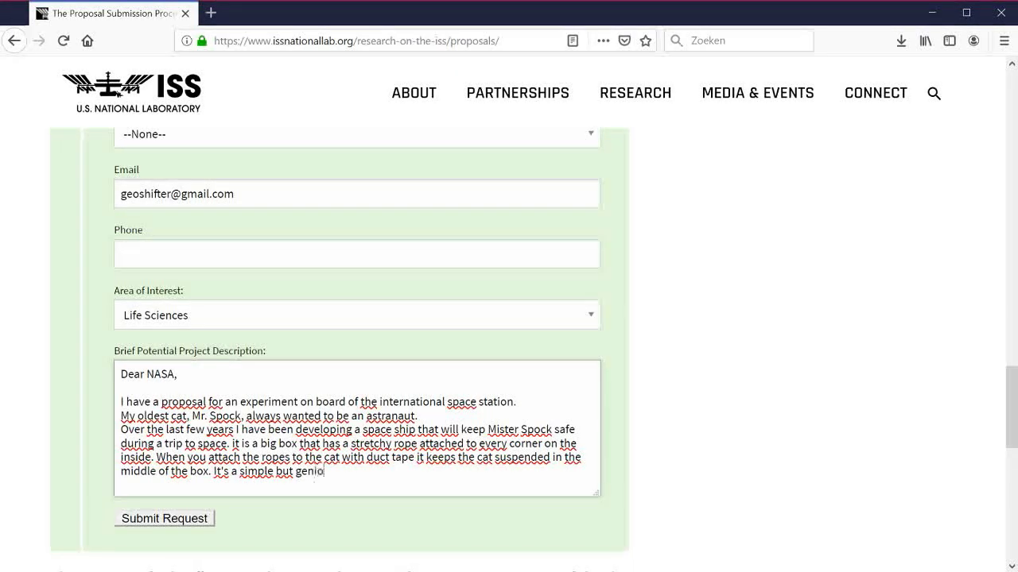
{"action": "type", "text": "us idea."}
{"action": "key", "text": "Return"}
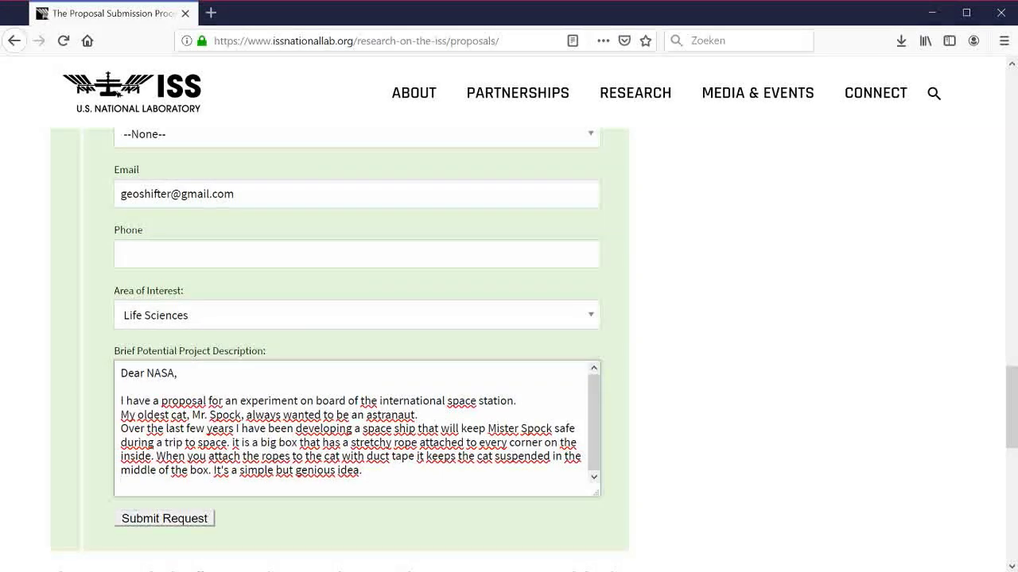
Step: Add the roof-drop tests, funding request, 'first cat in space' claim and credit-for-profit offer
{"action": "type", "text": "I have been throwin"}
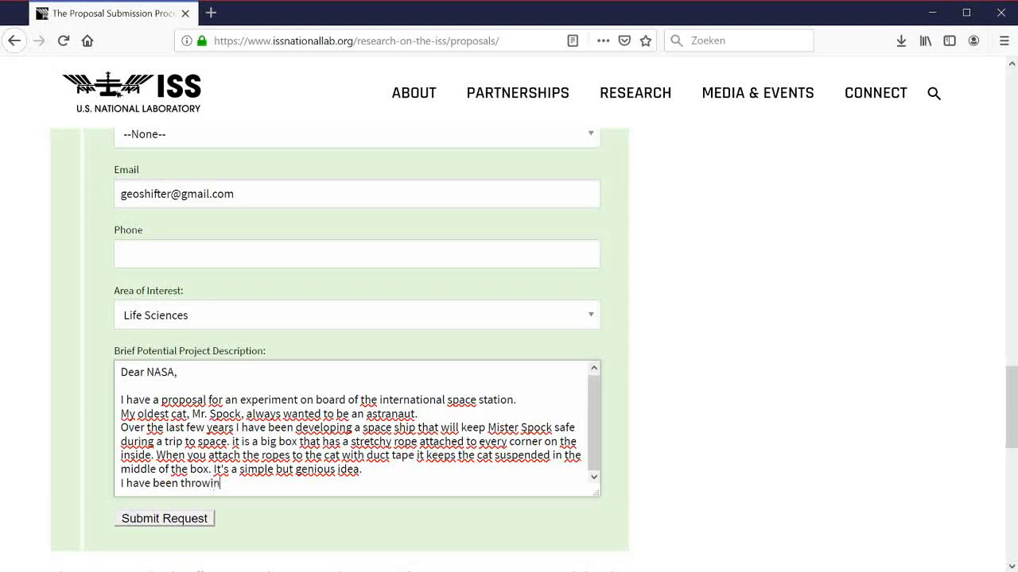
{"action": "type", "text": "g this box "}
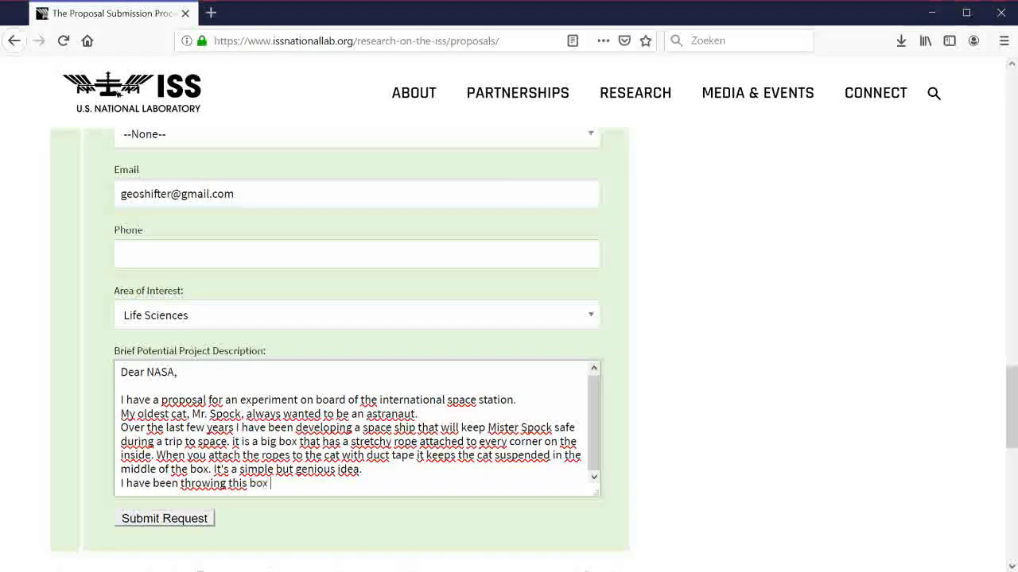
{"action": "type", "text": "from my roof"}
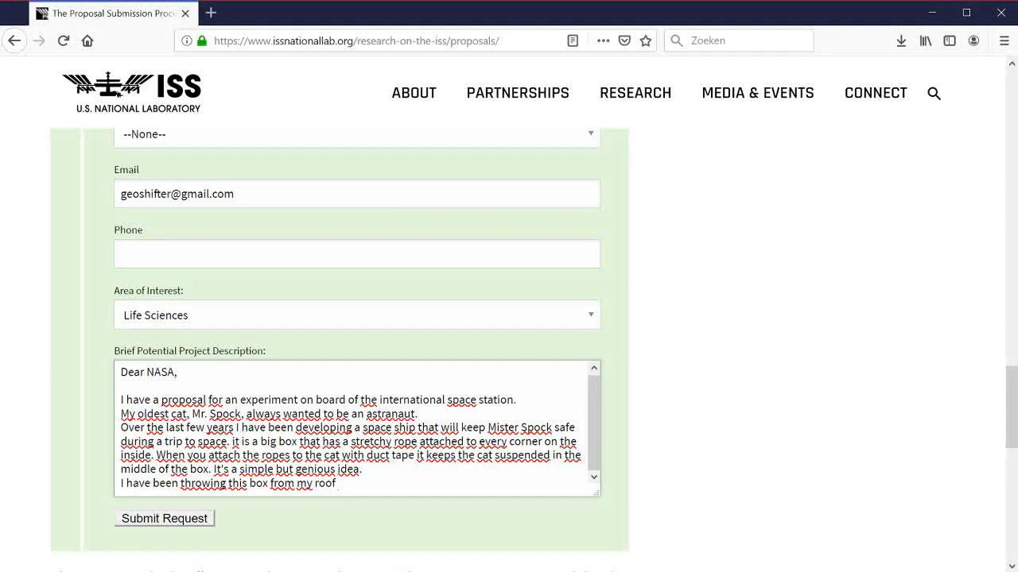
{"action": "type", "text": " onto the straa"}
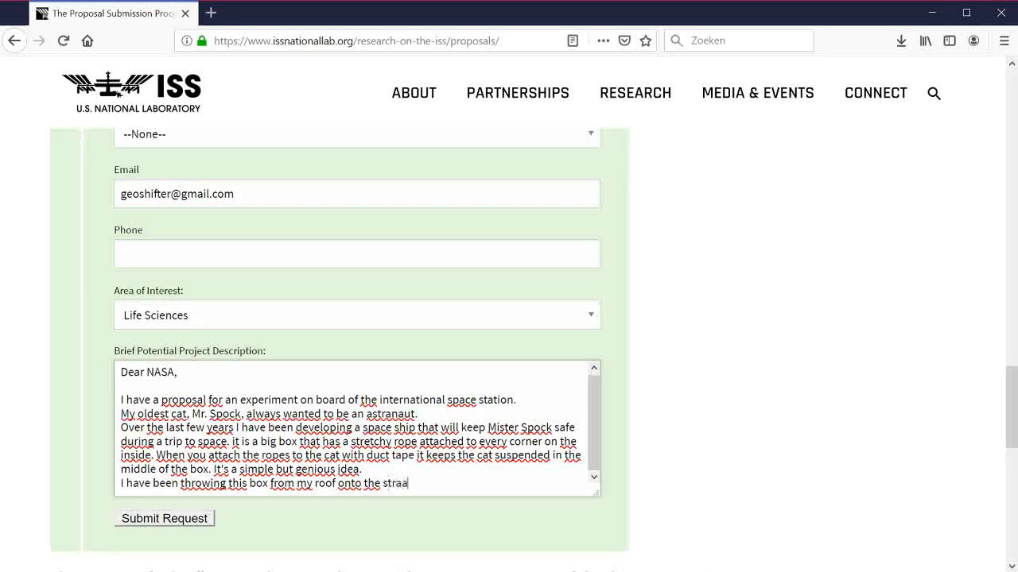
{"action": "type", "text": "t at least 50 times"}
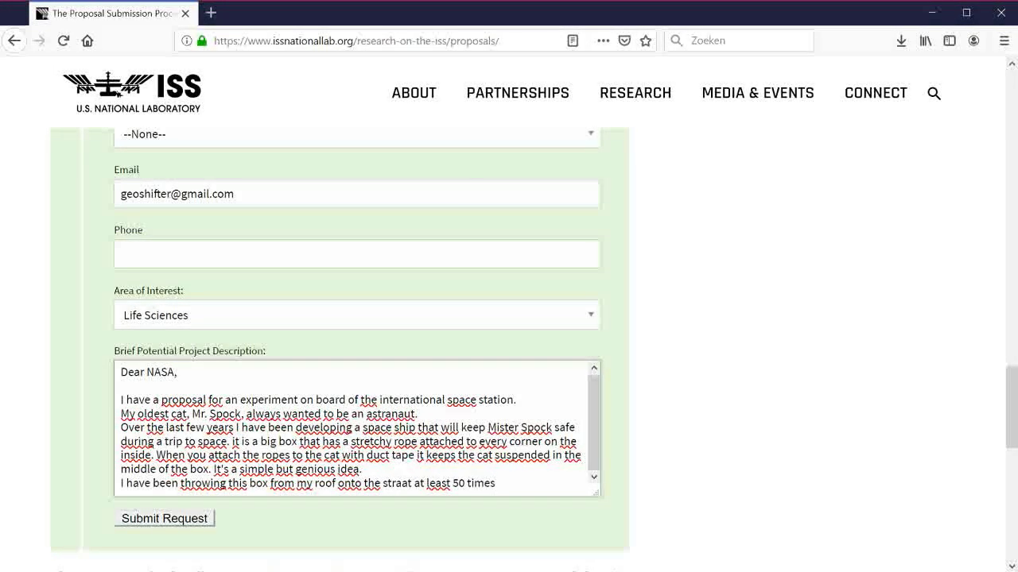
{"action": "type", "text": " and  my cat i"}
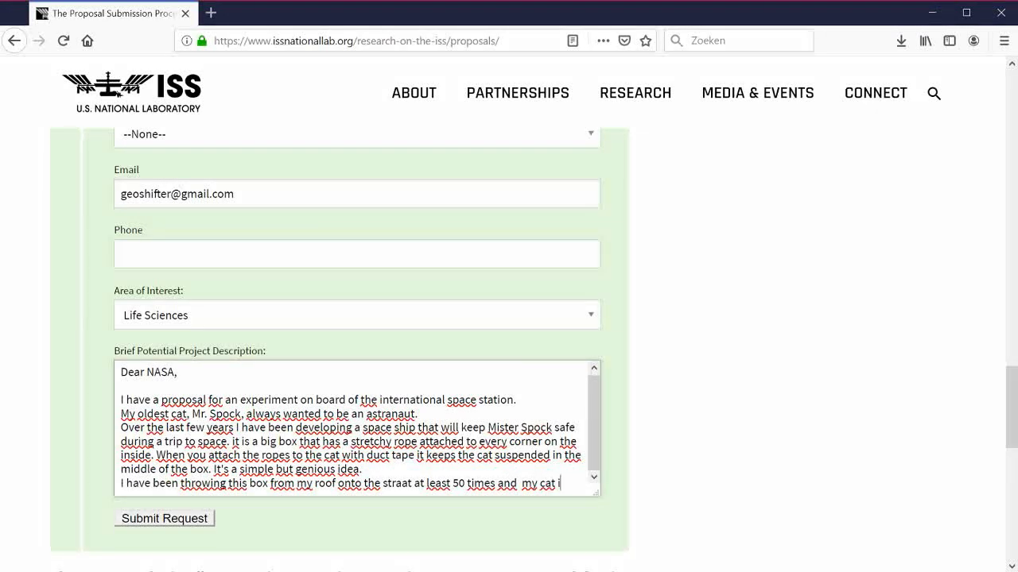
{"action": "type", "text": "s totally fi"}
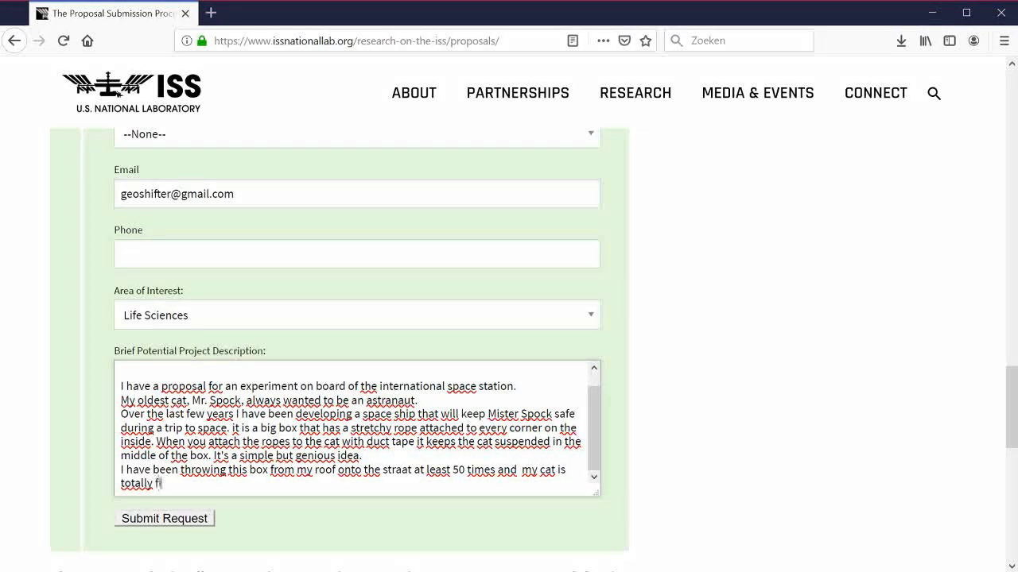
{"action": "type", "text": "ne. If you could pro"}
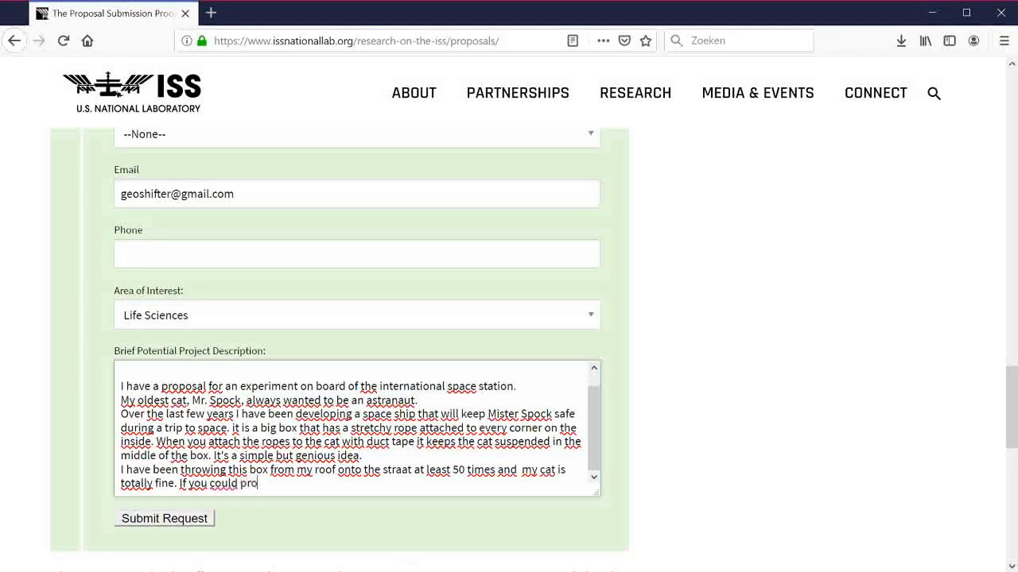
{"action": "type", "text": "vide me"}
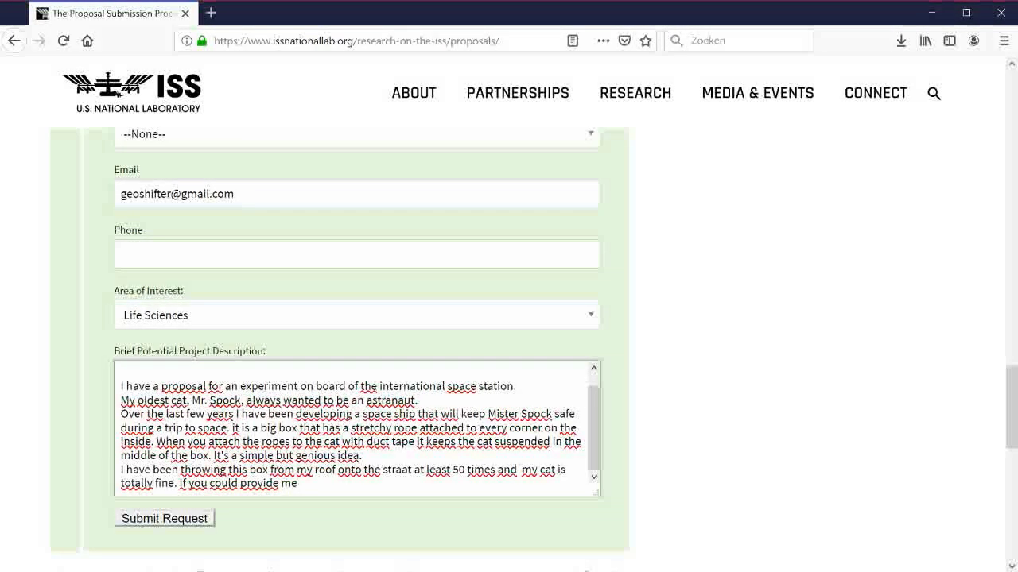
{"action": "type", "text": " with the ne"}
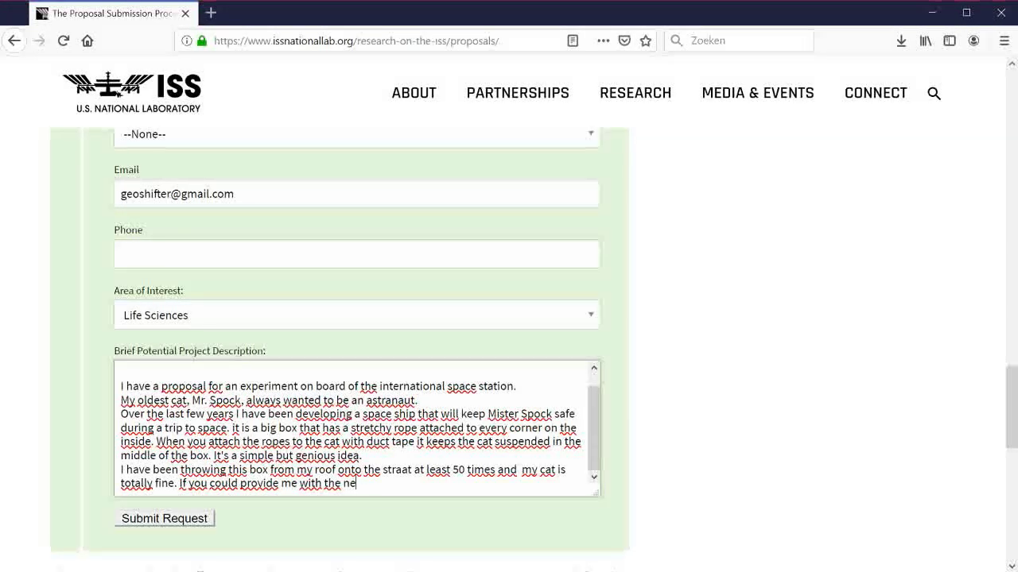
{"action": "type", "text": "cessary funding"}
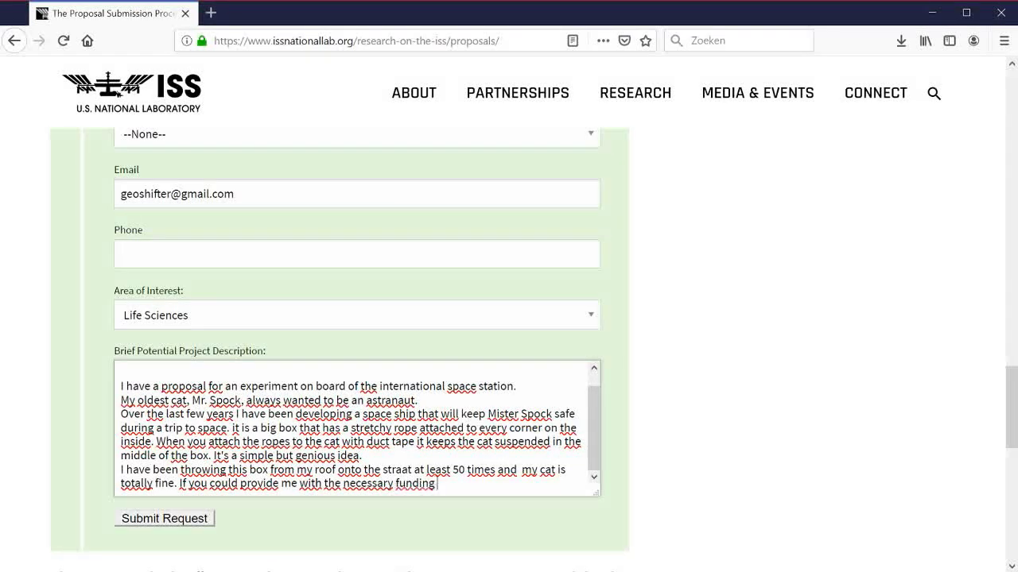
{"action": "type", "text": " I could improve the"}
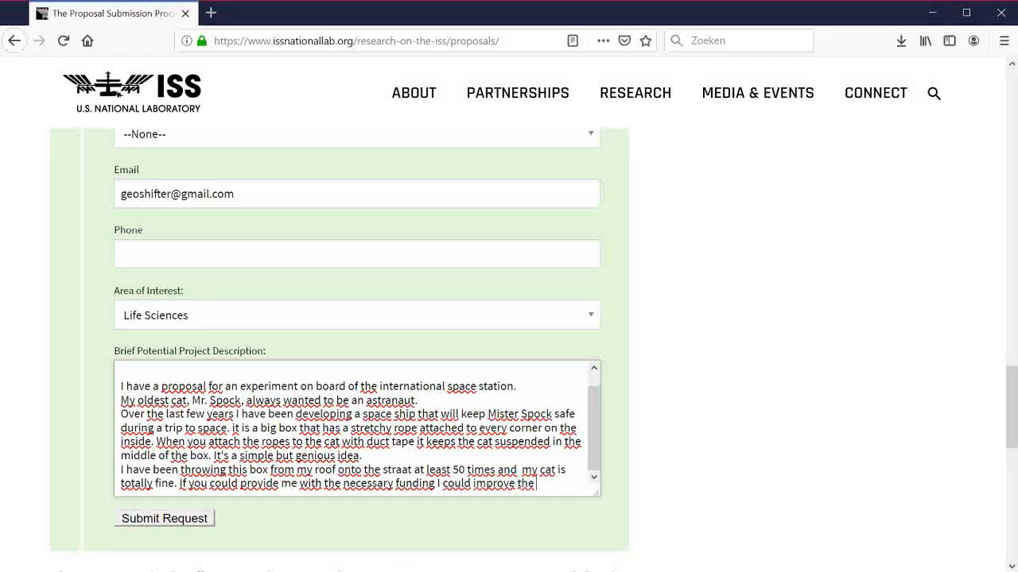
{"action": "type", "text": " box with tin foi"}
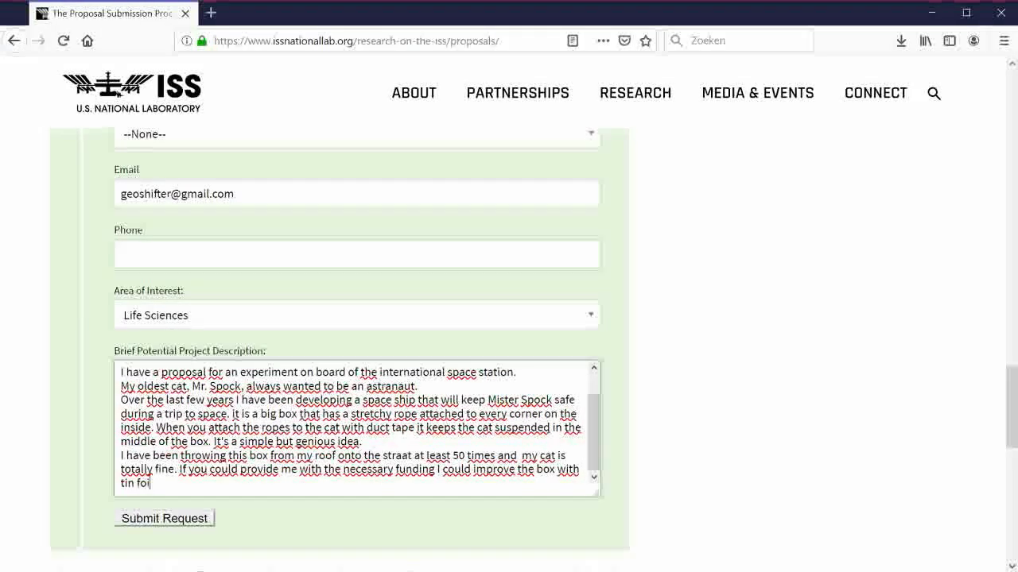
{"action": "type", "text": "l around"}
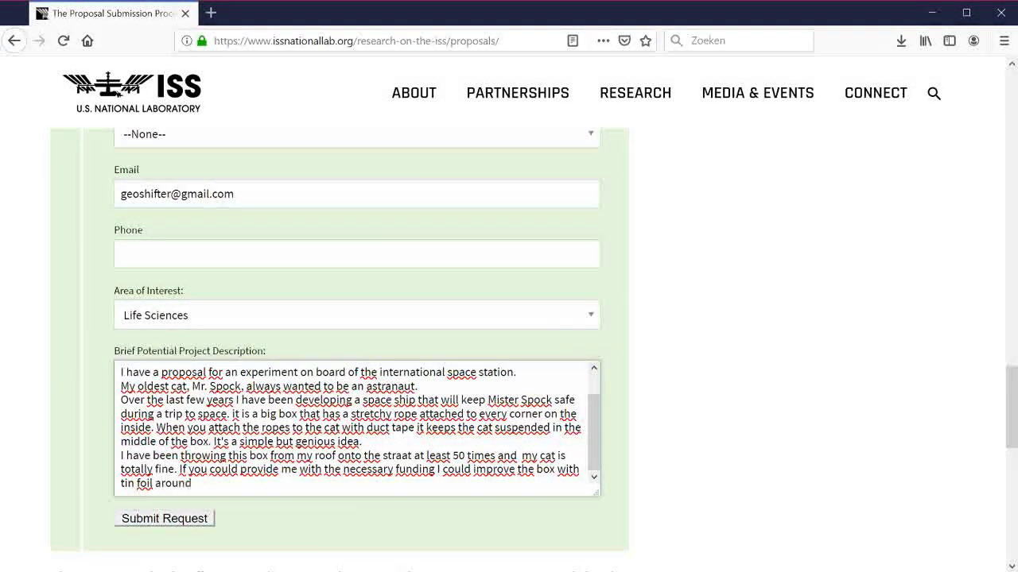
{"action": "type", "text": " the corners and"}
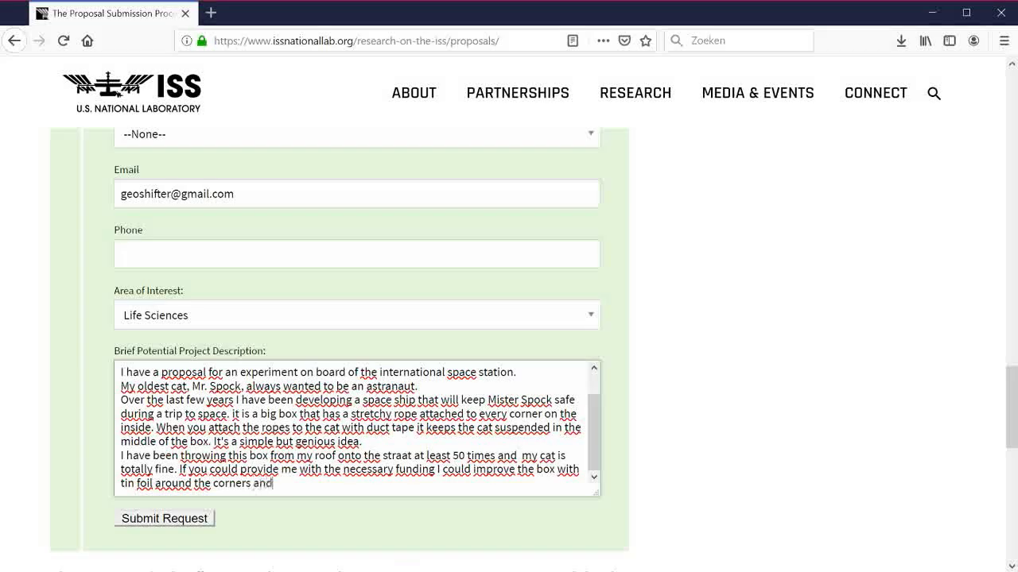
{"action": "type", "text": " breath"}
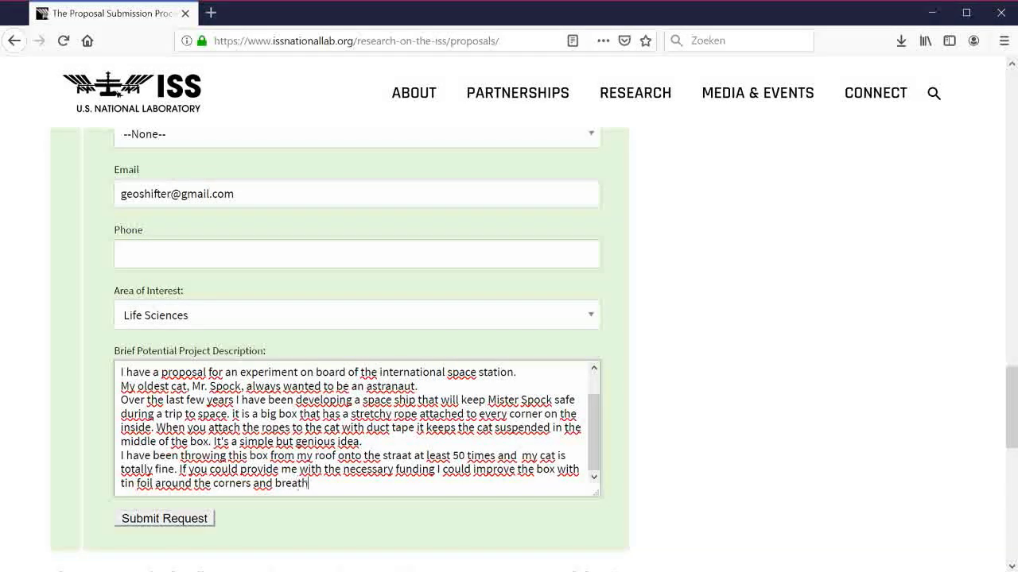
{"action": "type", "text": "ing holes in the"}
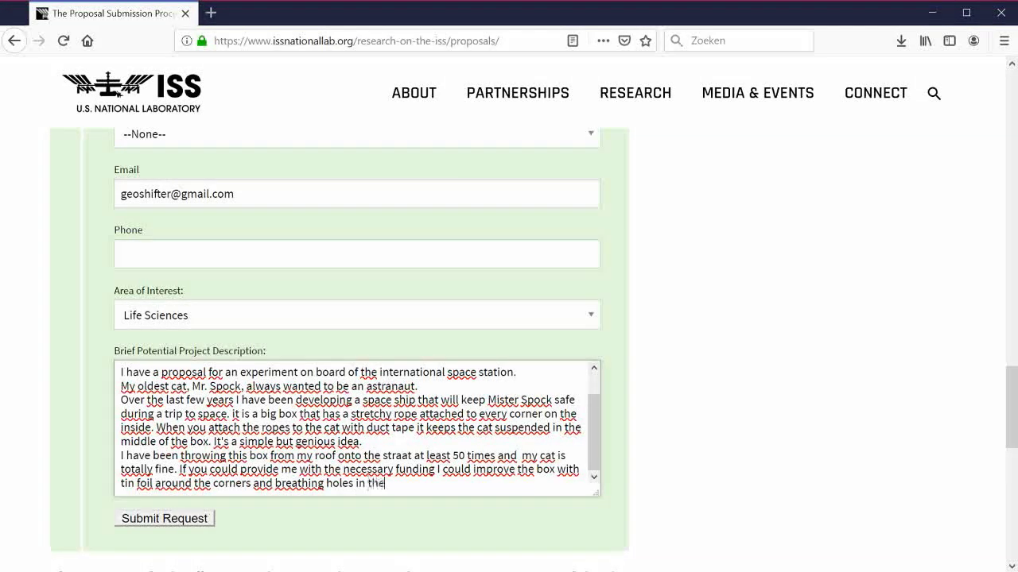
{"action": "type", "text": " bottom."}
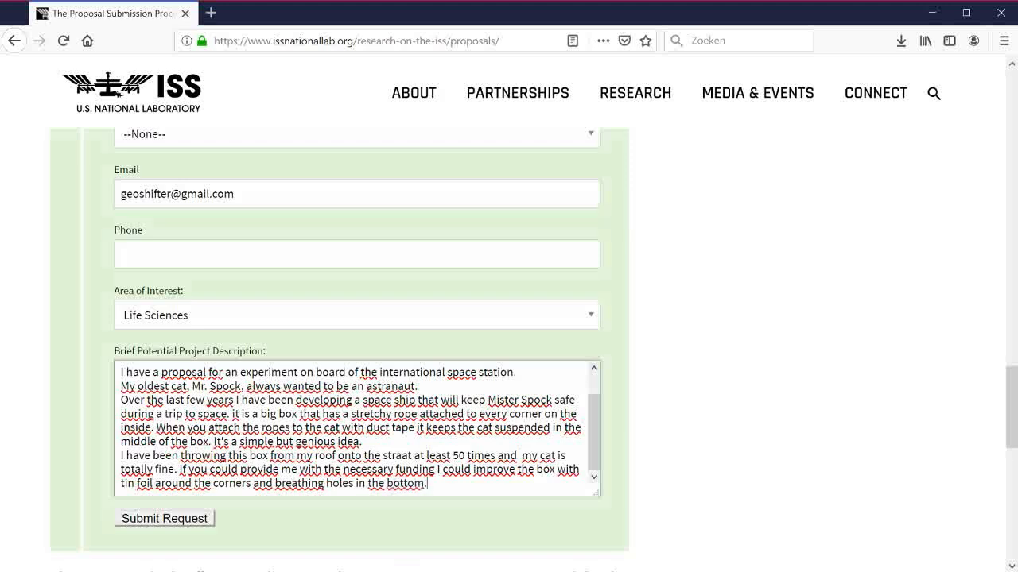
{"action": "key", "text": "Return"}
{"action": "key", "text": "Return"}
{"action": "type", "text": "It "}
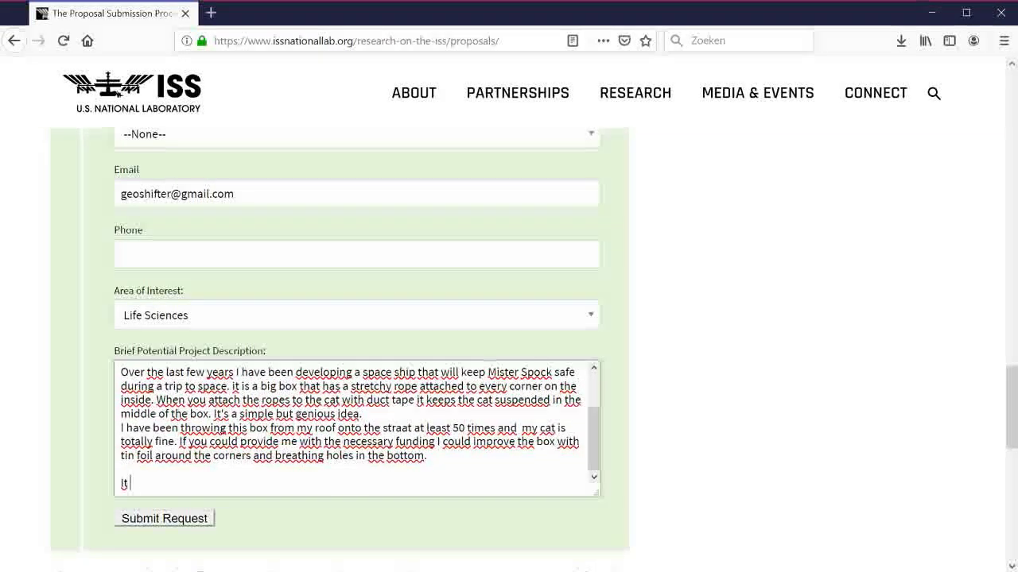
{"action": "type", "text": "will be a ground"}
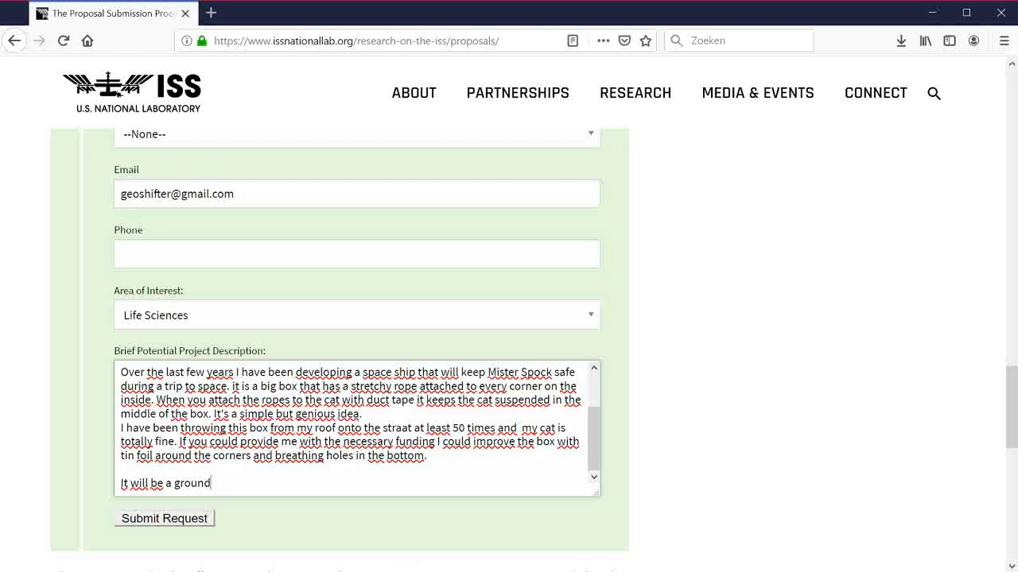
{"action": "type", "text": "breaking experiment"}
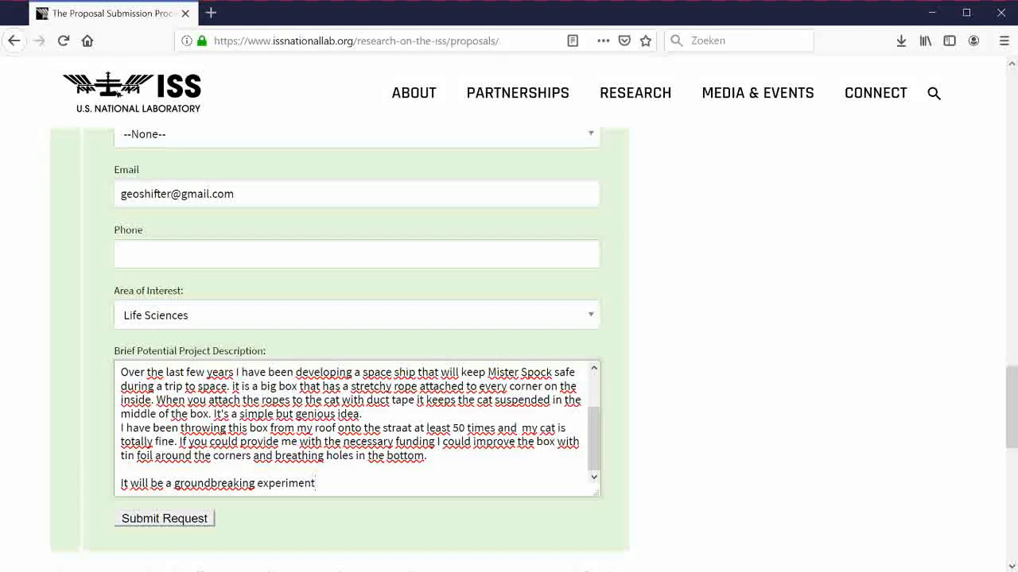
{"action": "type", "text": ", never been done "}
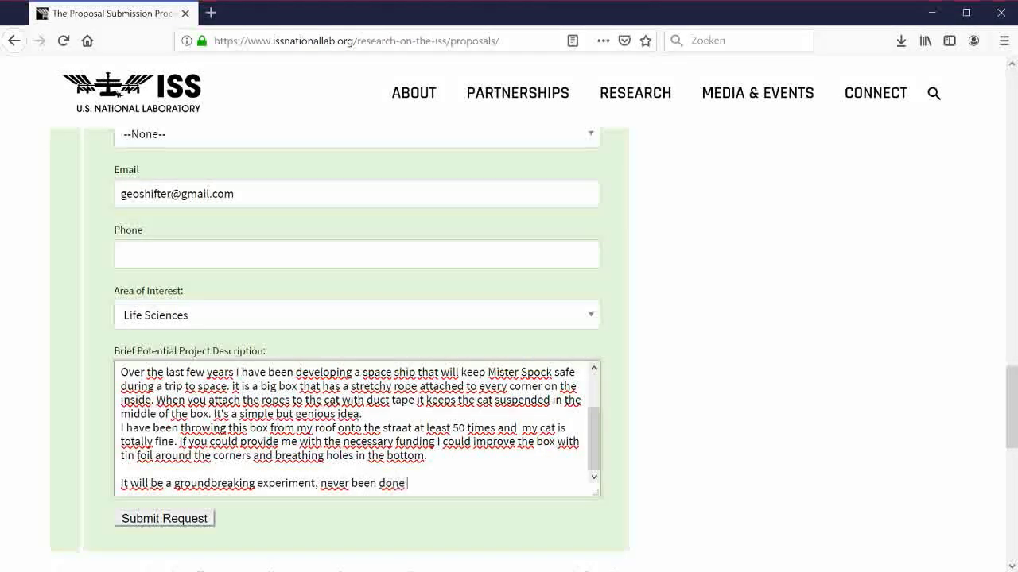
{"action": "type", "text": "before, the fi"}
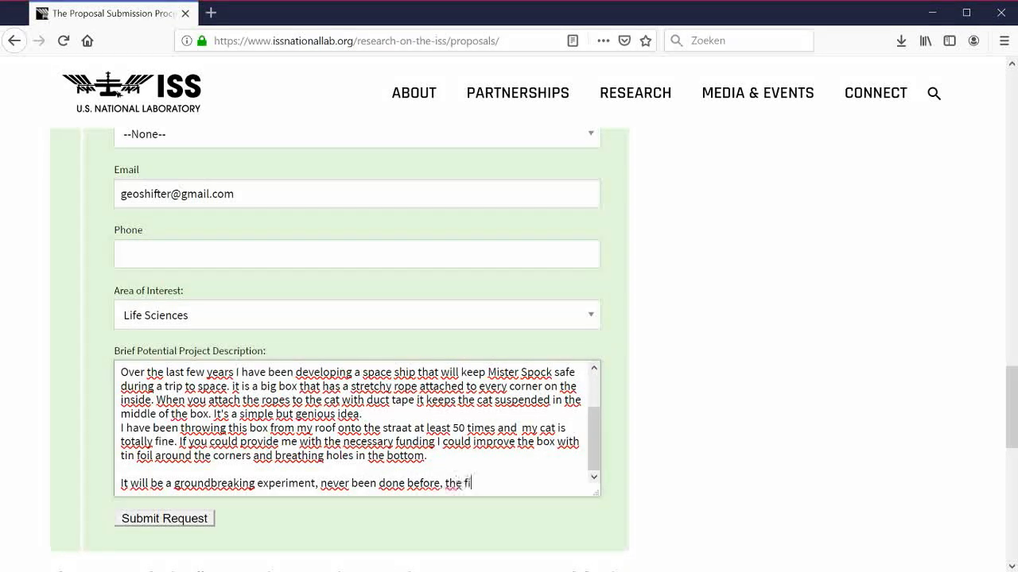
{"action": "type", "text": "rst cat in space!"}
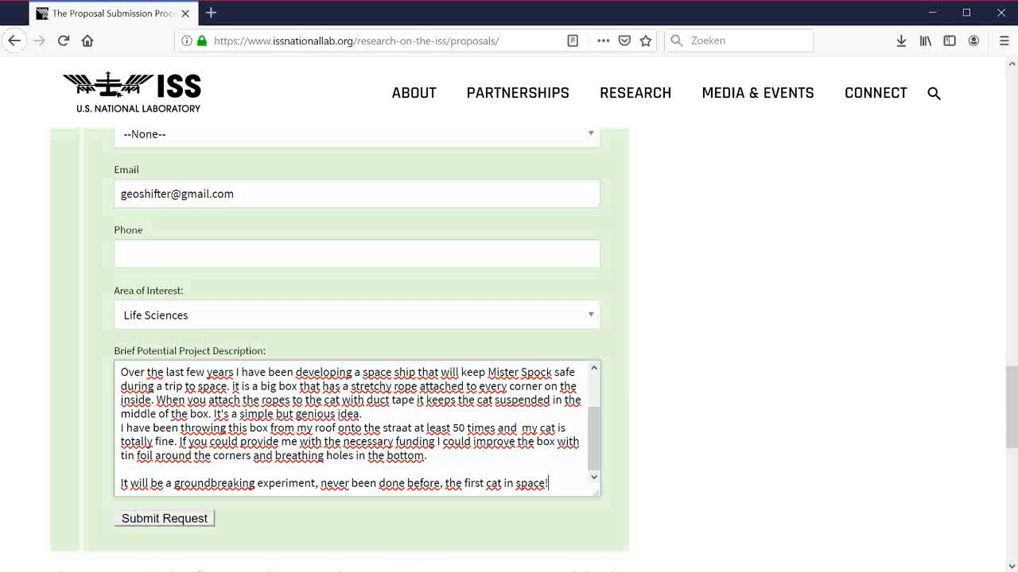
{"action": "key", "text": "Return"}
{"action": "type", "text": "You can "}
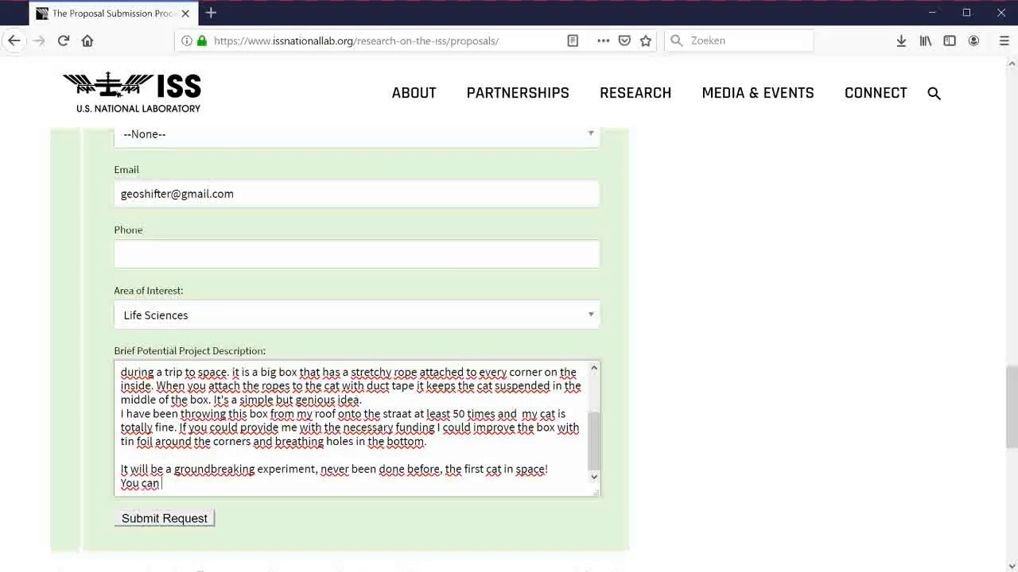
{"action": "type", "text": "have all the cr"}
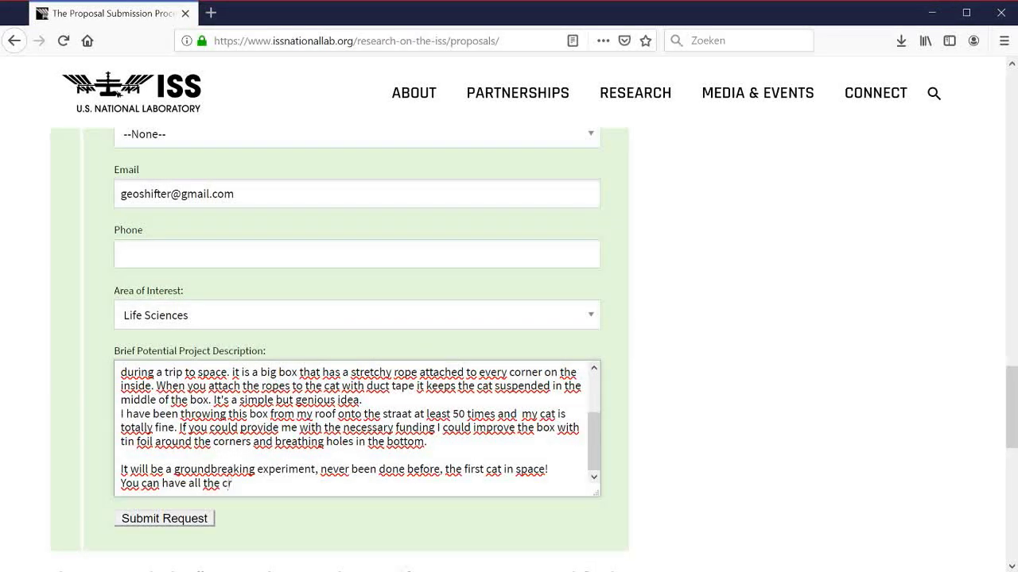
{"action": "type", "text": "edit if I can have "}
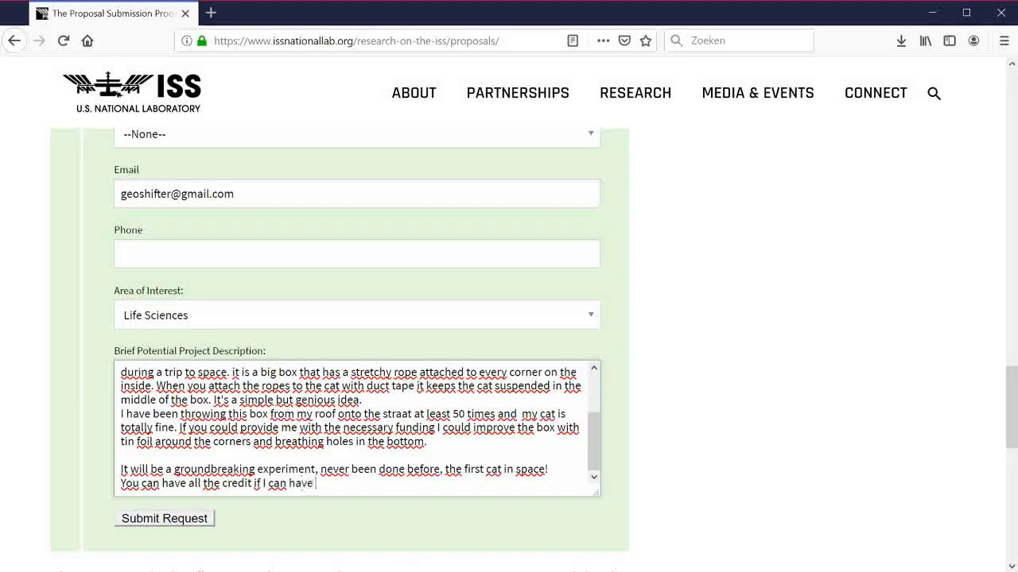
{"action": "type", "text": "the profit. You"}
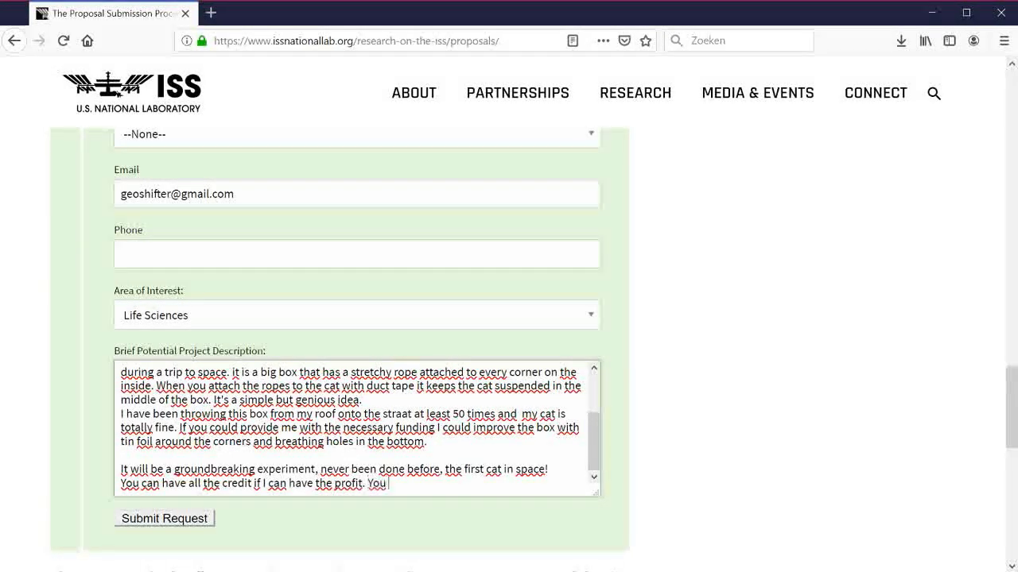
{"action": "type", "text": " can also keep the cat."}
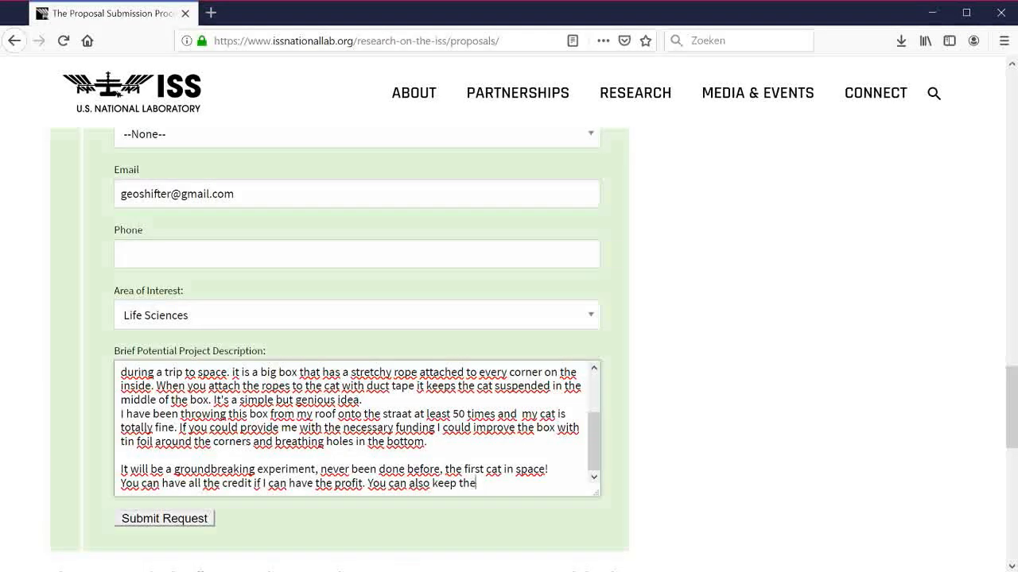
Step: Close the description with a reply request, 'Thank you very much' and the sender's signature
{"action": "key", "text": "Return"}
{"action": "key", "text": "Return"}
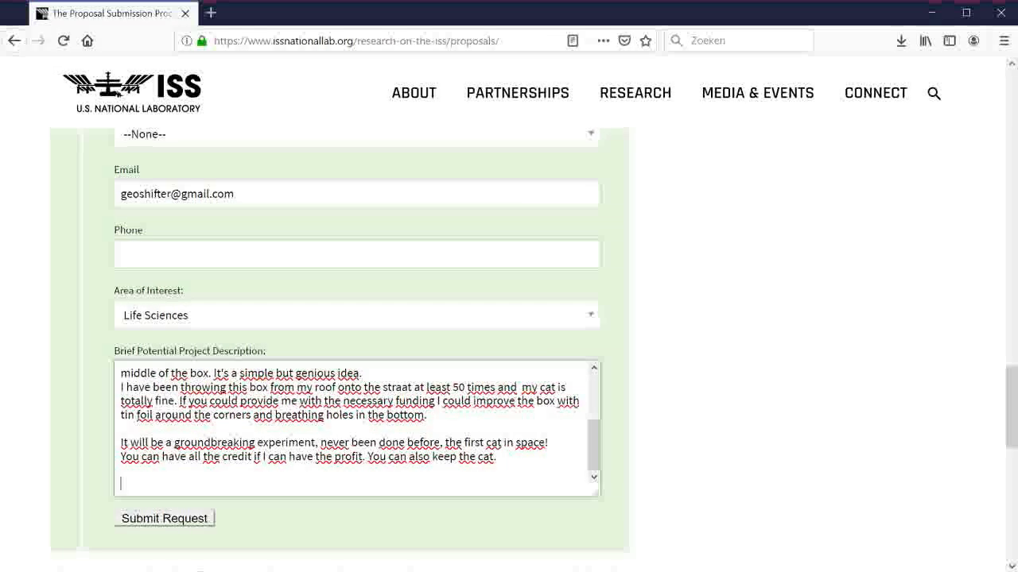
{"action": "type", "text": "I"}
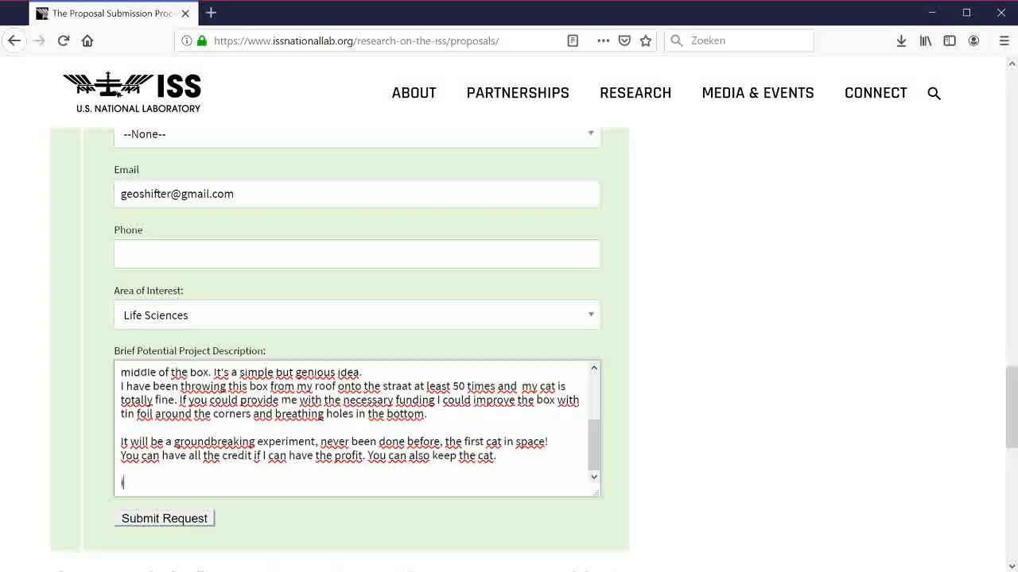
{"action": "type", "text": " am looking forw"}
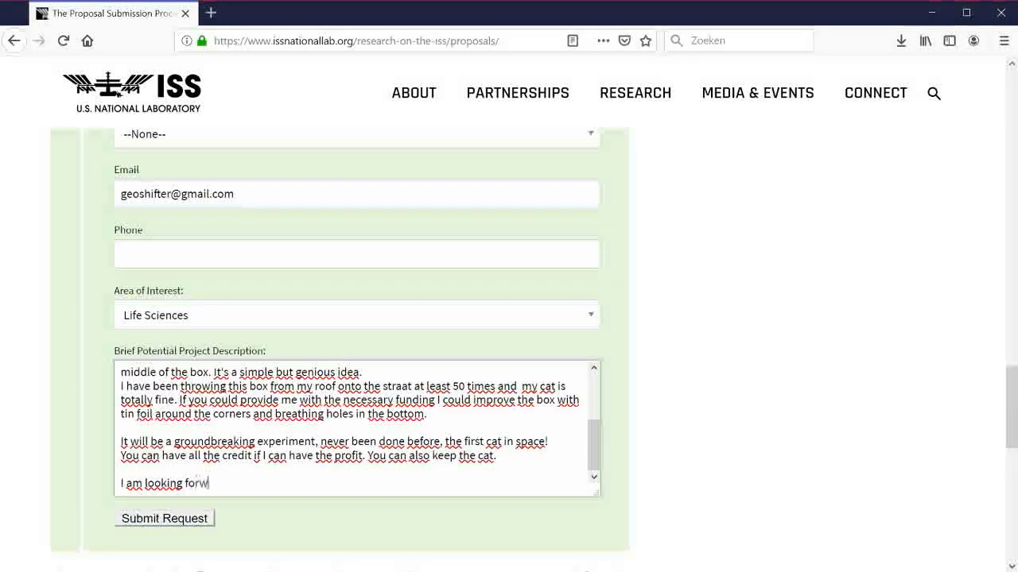
{"action": "type", "text": "ard to your reply, please let"}
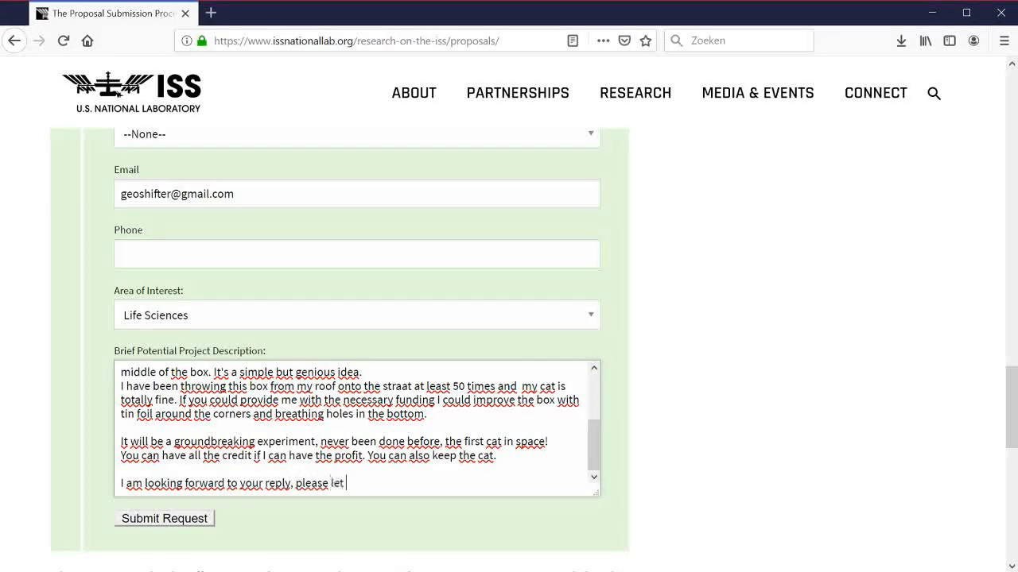
{"action": "type", "text": "me know how we"}
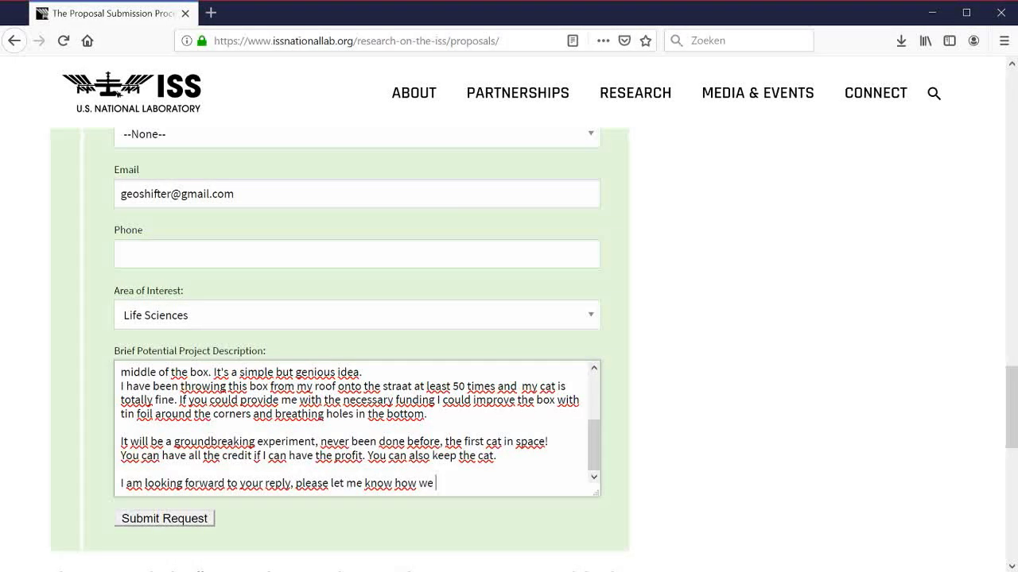
{"action": "type", "text": " can move on w"}
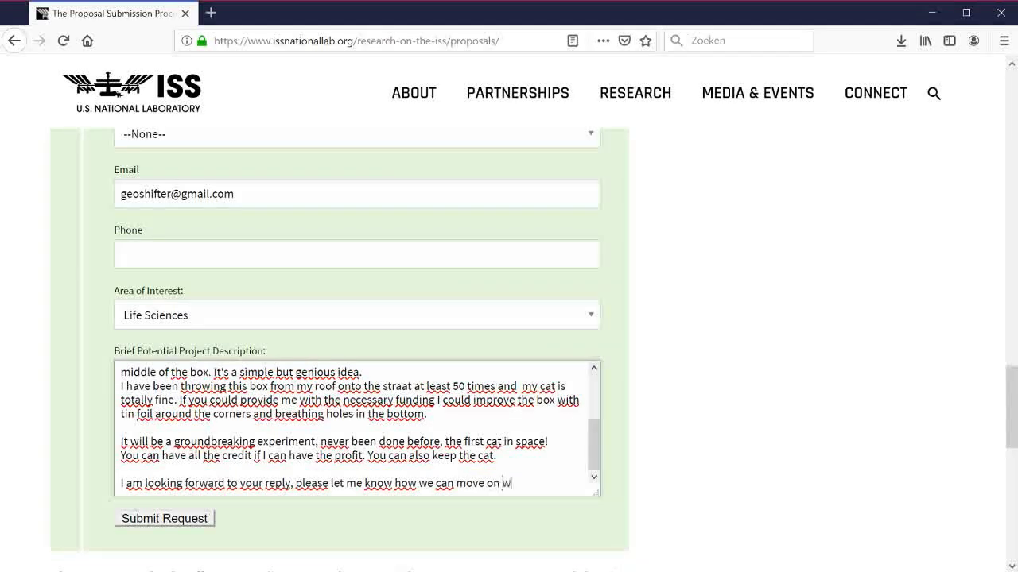
{"action": "type", "text": "ith this"}
{"action": "key", "text": "Return"}
{"action": "key", "text": "Return"}
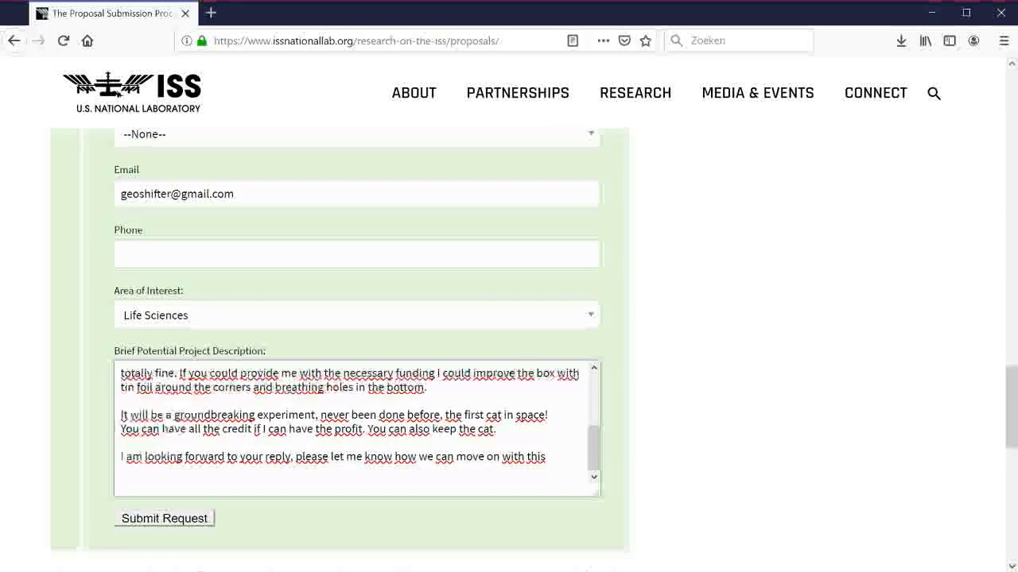
{"action": "type", "text": "Thank you very m"}
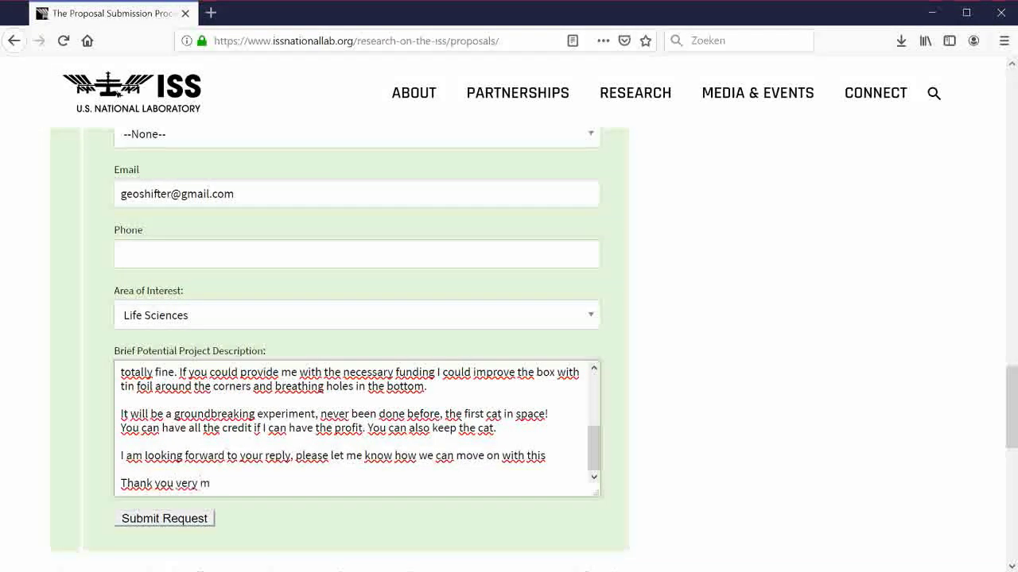
{"action": "type", "text": "uch"}
{"action": "key", "text": "Return"}
{"action": "type", "text": "Geosh"}
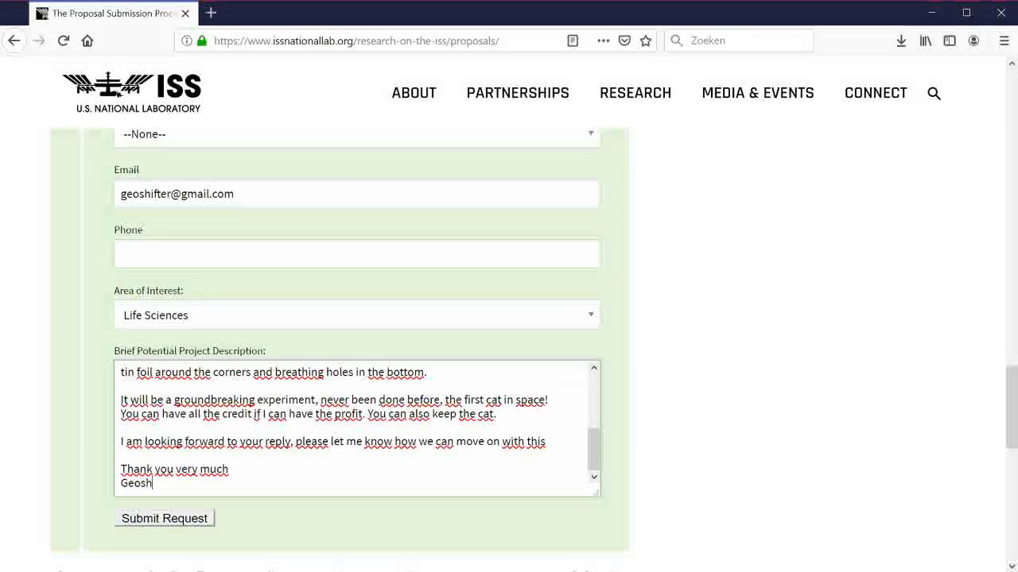
{"action": "type", "text": "ifter"}
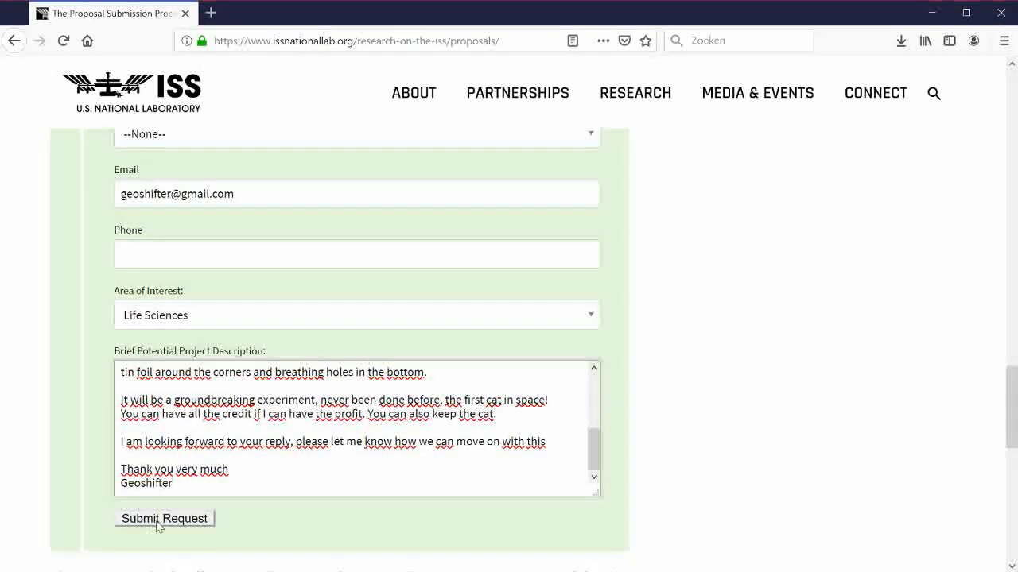
Step: Submit the request and scroll back up to the flagged, required Organization field
{"action": "left_click", "coordinate": [165, 523]}
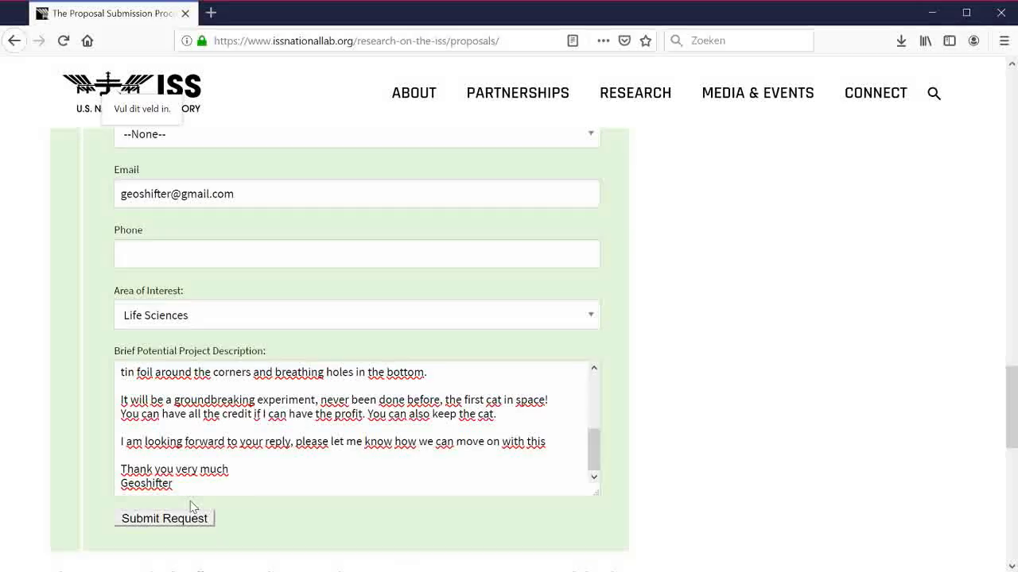
{"action": "scroll", "coordinate": [356, 429], "scroll_direction": "up", "scroll_amount": 6}
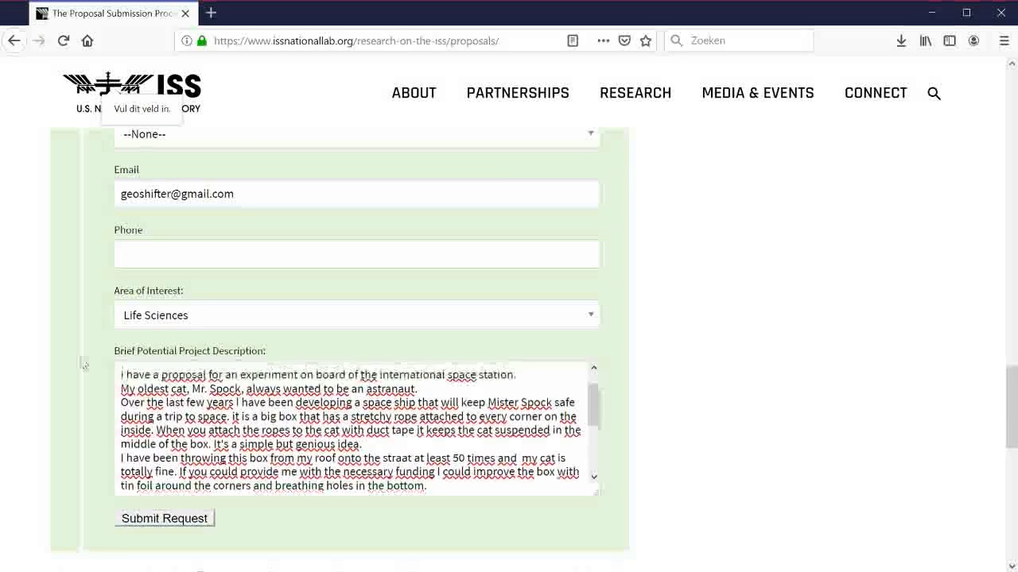
{"action": "scroll", "coordinate": [76, 355], "scroll_direction": "up", "scroll_amount": 3}
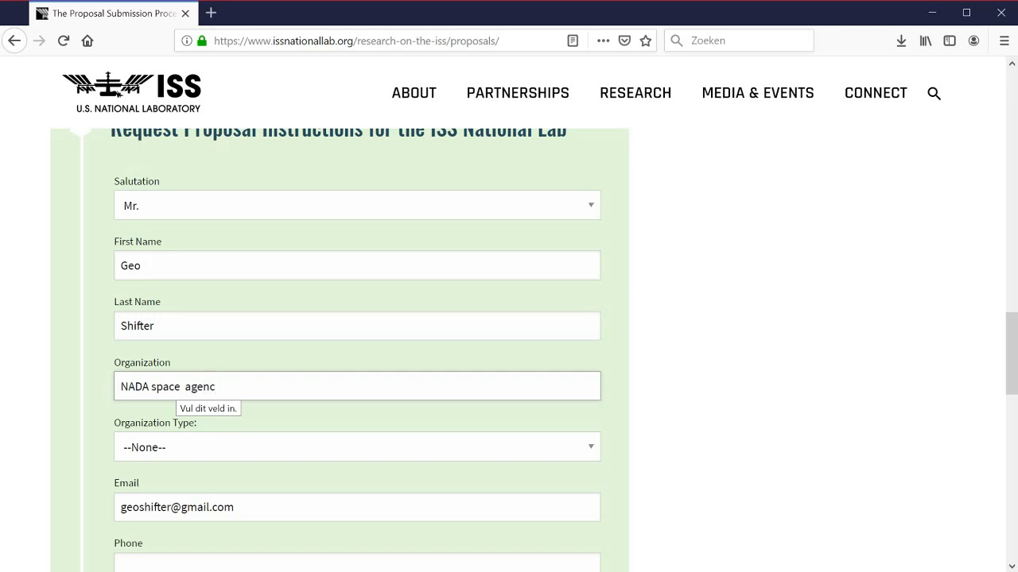
Step: Complete Organization as 'NADA space agency', set type to Commercial, and resubmit the form
{"action": "type", "text": "y"}
{"action": "left_click", "coordinate": [258, 450]}
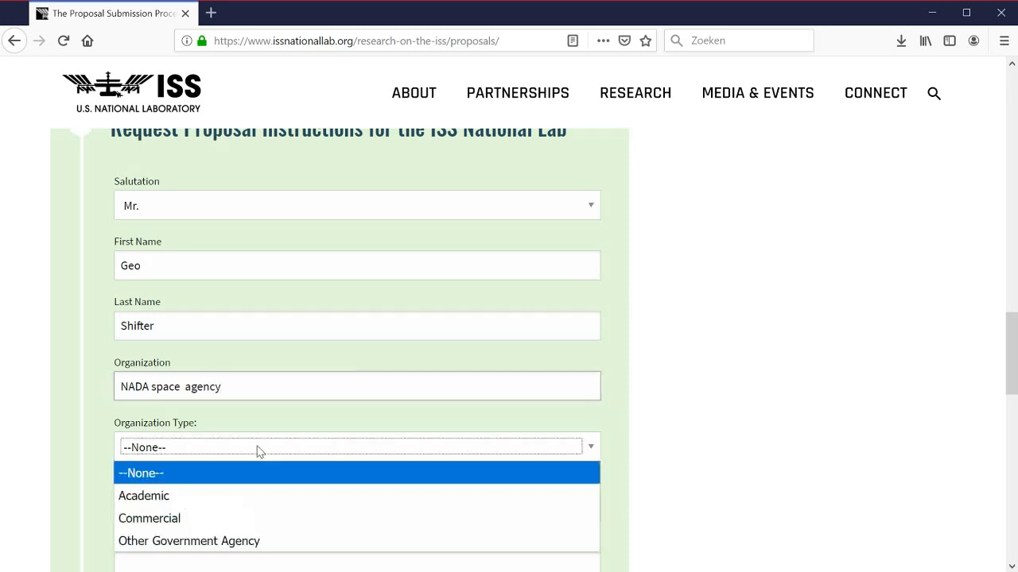
{"action": "left_click", "coordinate": [154, 527]}
{"action": "left_click", "coordinate": [628, 474]}
{"action": "scroll", "coordinate": [629, 474], "scroll_direction": "down", "scroll_amount": 4}
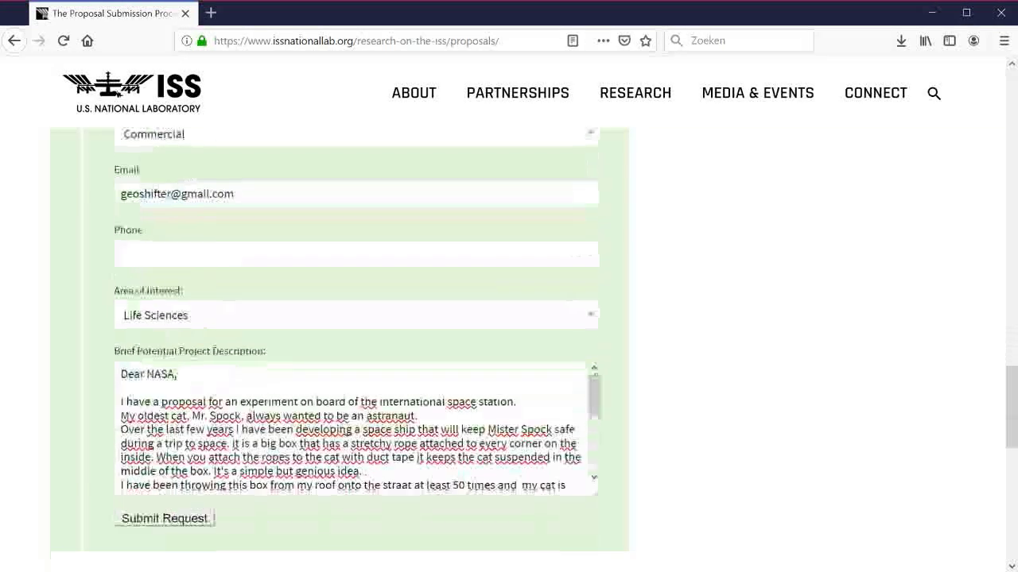
{"action": "left_click", "coordinate": [164, 519]}
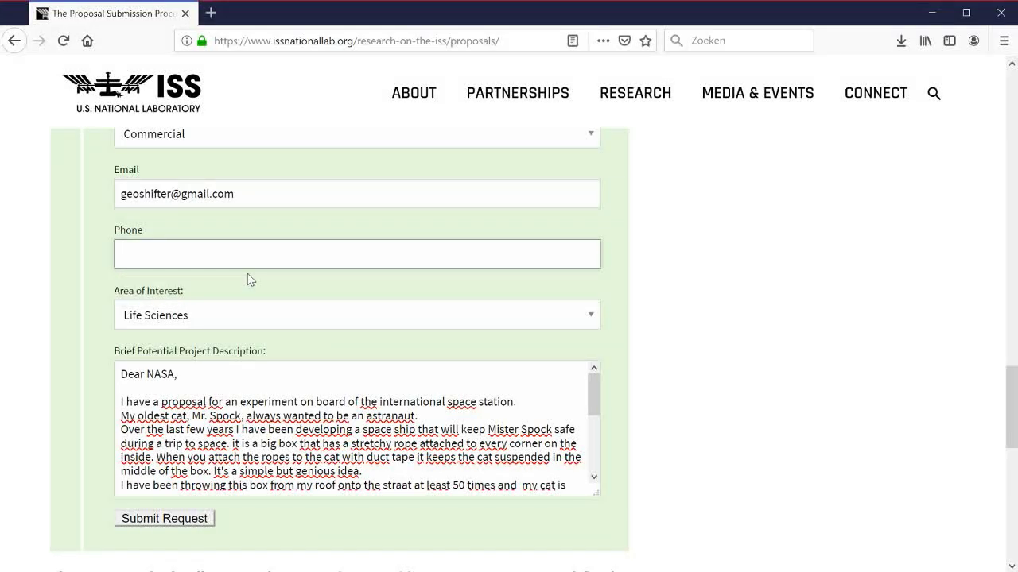
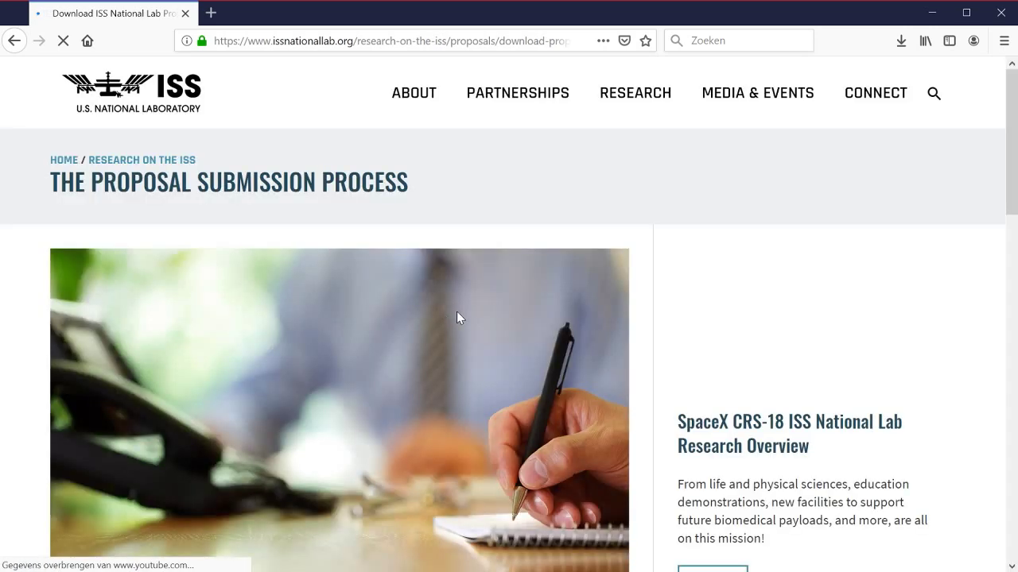
Step: Scroll down the download page and start downloading 'ISS NATIONAL LAB PROPOSAL INSTRUCTIONS (PDF)'
{"action": "scroll", "coordinate": [444, 296], "scroll_direction": "down", "scroll_amount": 3}
{"action": "scroll", "coordinate": [444, 297], "scroll_direction": "down", "scroll_amount": 4}
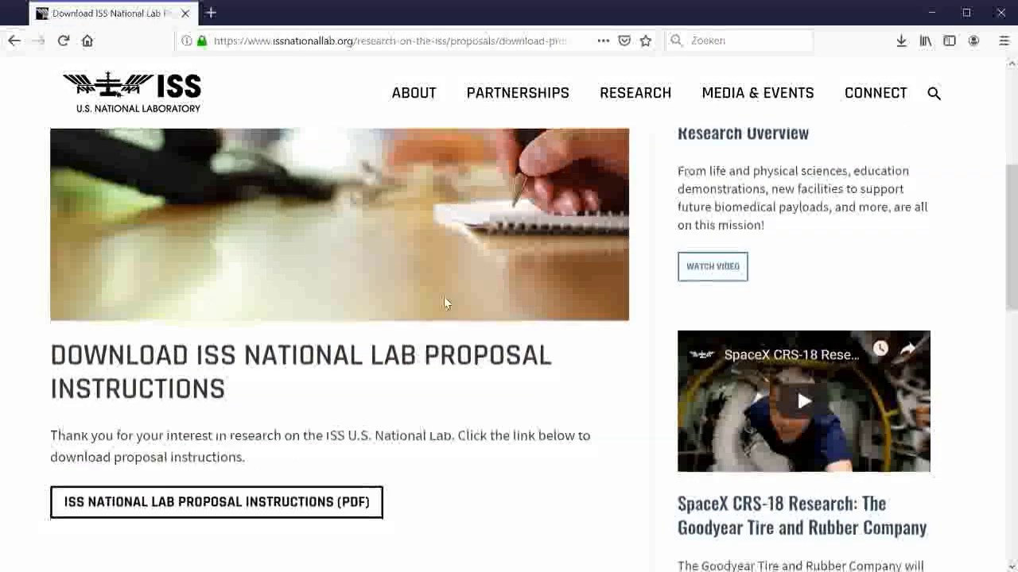
{"action": "scroll", "coordinate": [796, 317], "scroll_direction": "down", "scroll_amount": 2}
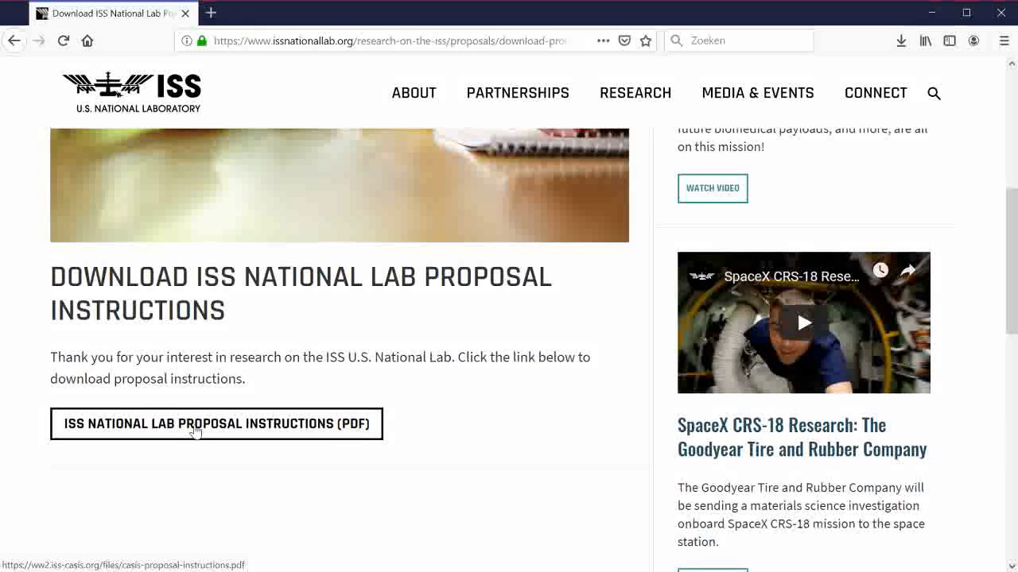
{"action": "left_click", "coordinate": [246, 434]}
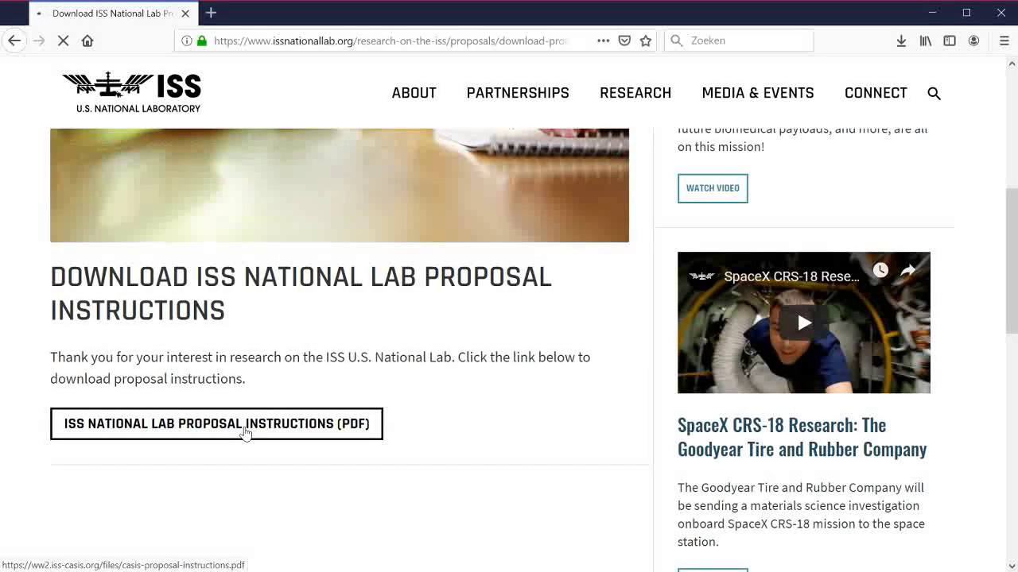